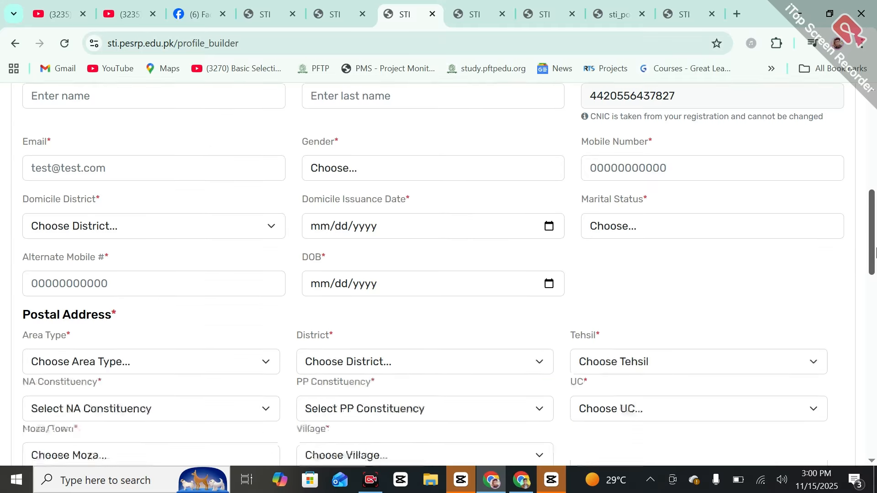
Step: Look through the open STI portal pages: Generate Challan, Tracking Application, the STI policy document and Build Profile
click(458, 6)
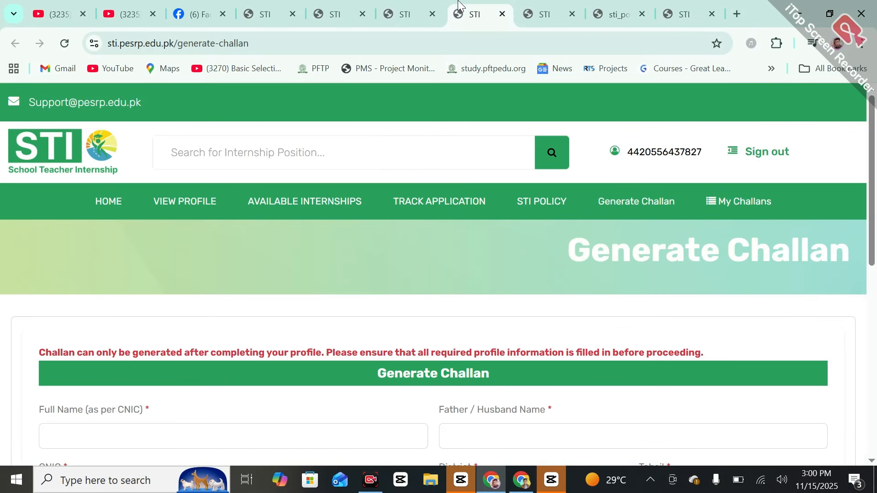
drag(875, 159, 876, 114)
click(522, 6)
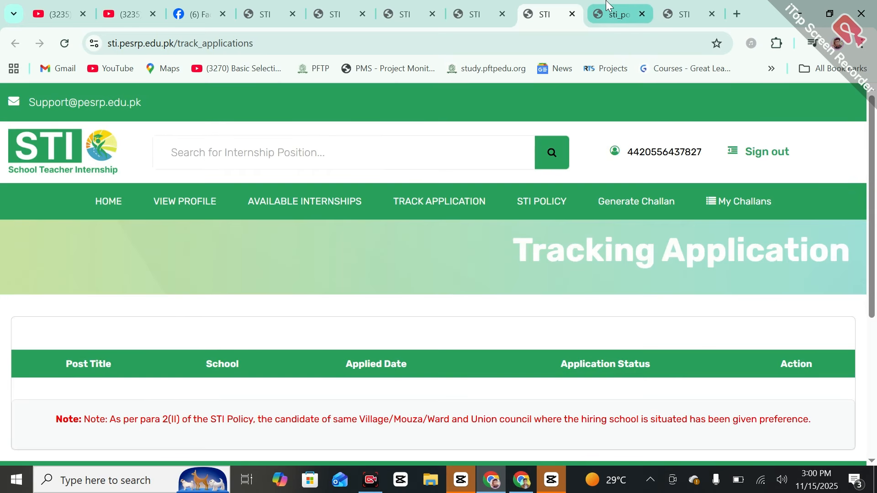
click(616, 13)
drag(875, 216, 874, 137)
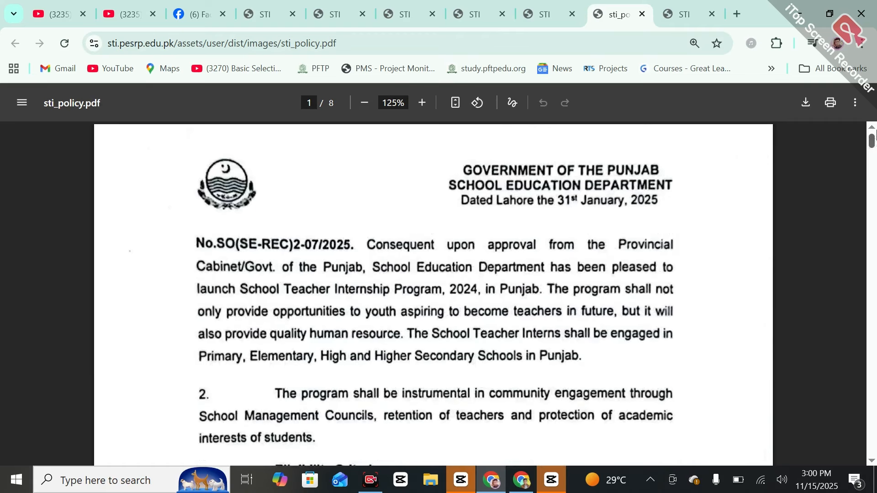
click(677, 5)
click(472, 13)
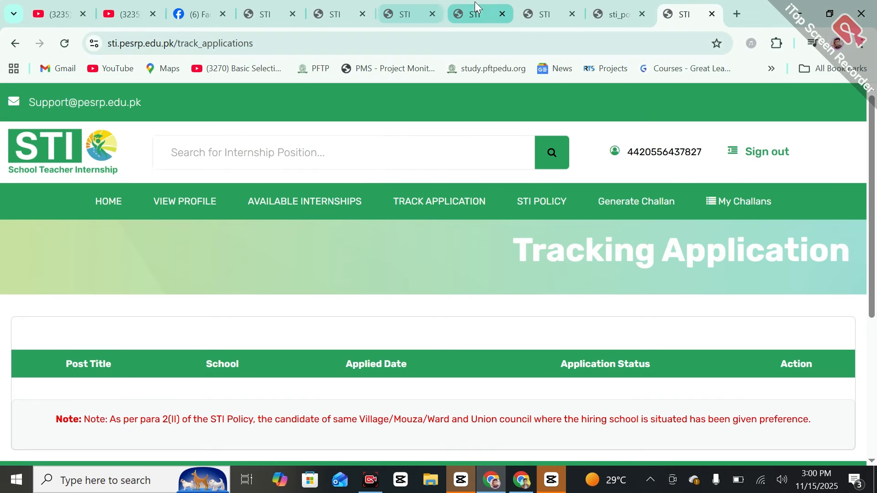
click(401, 11)
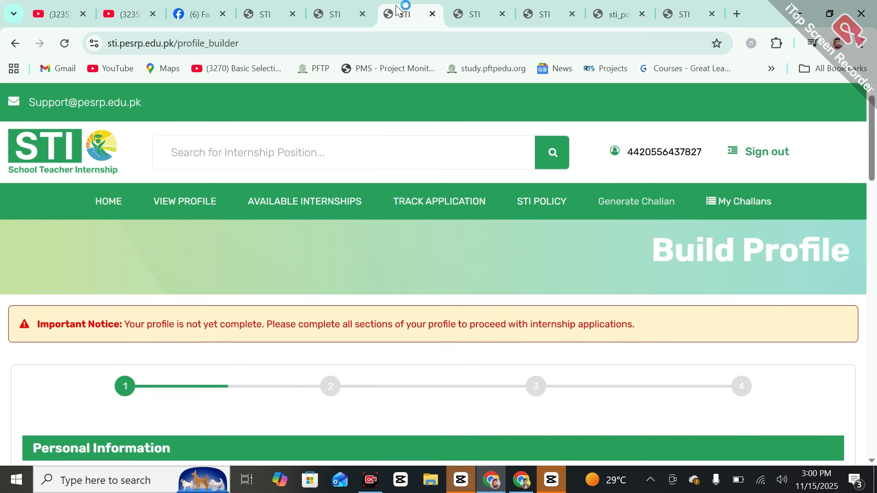
click(333, 17)
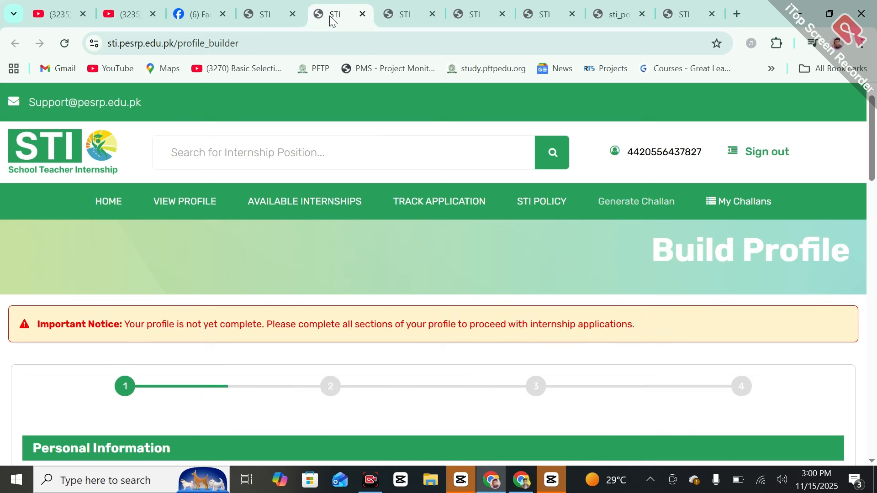
click(268, 15)
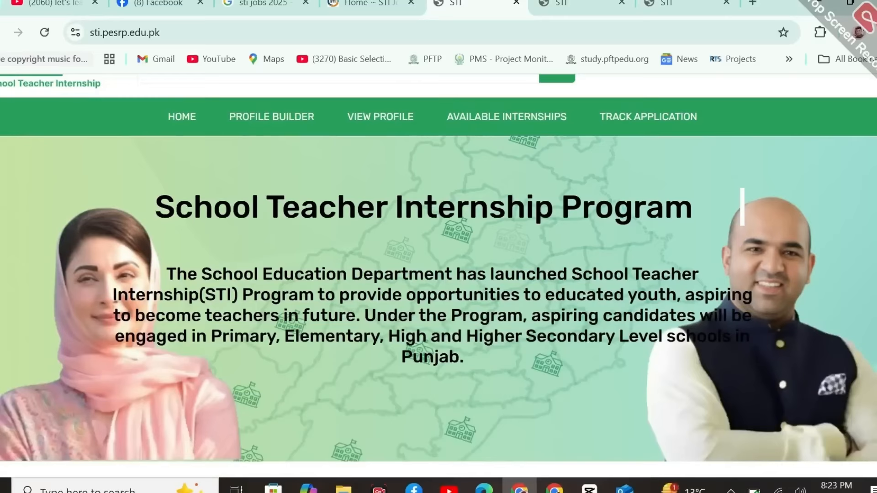
Step: Review the STI home page's program introduction and its How it works steps for applying
scroll(439, 274, down, 3)
click(385, 32)
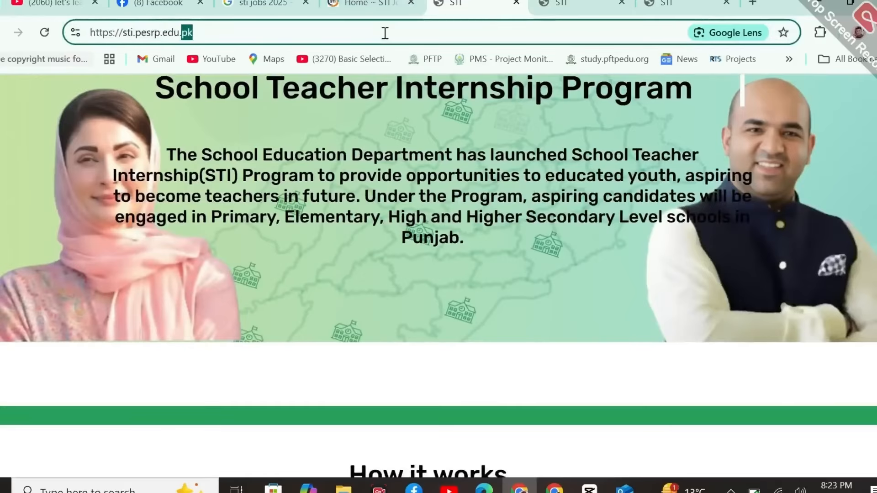
scroll(439, 274, down, 5)
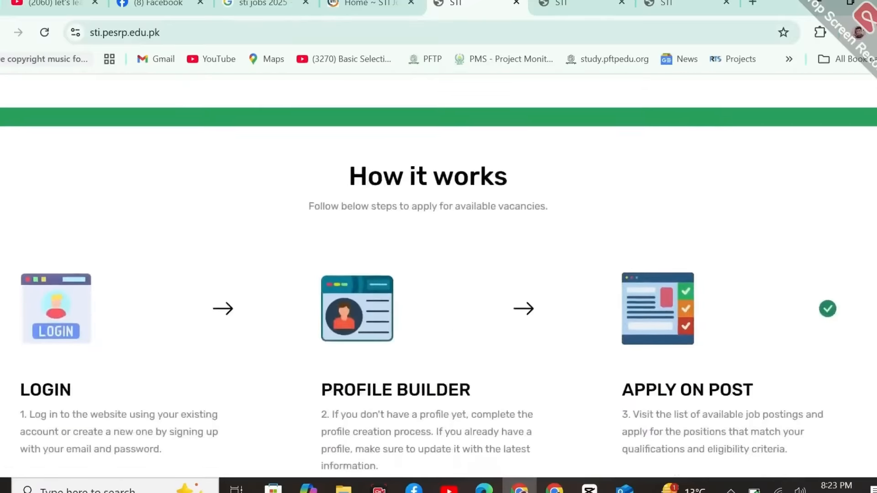
scroll(439, 274, down, 1)
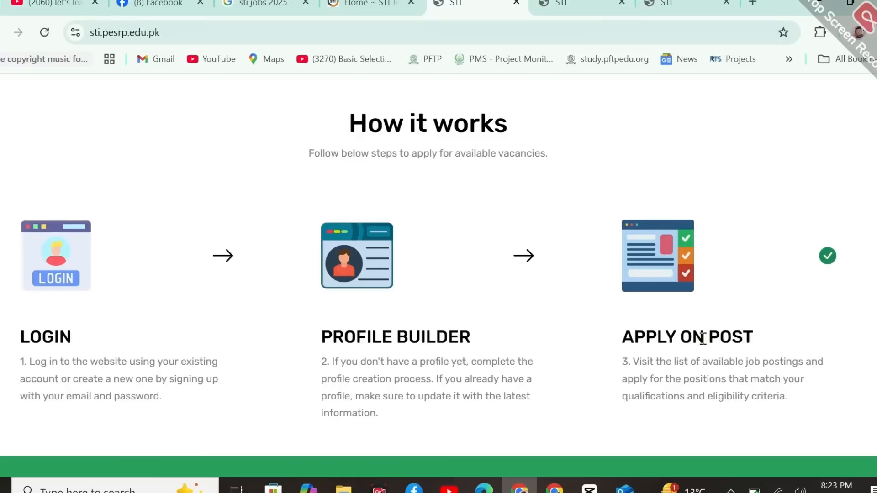
scroll(702, 338, down, 5)
scroll(702, 338, up, 10)
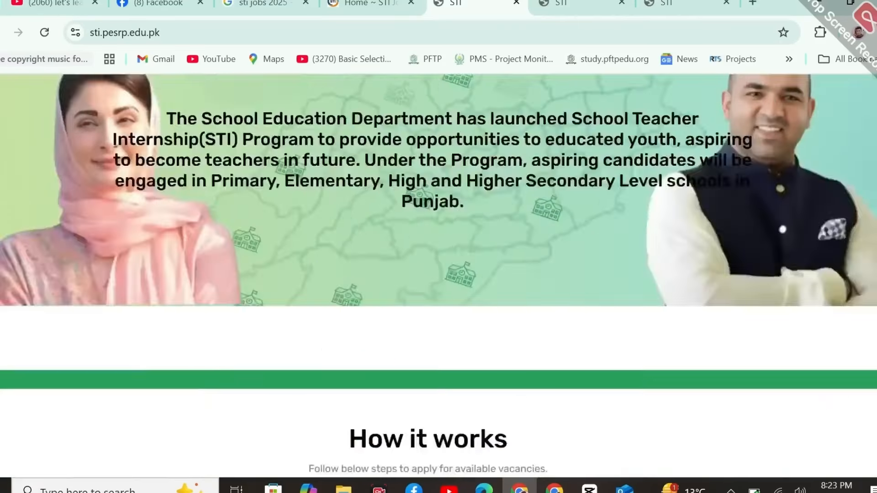
scroll(702, 338, up, 5)
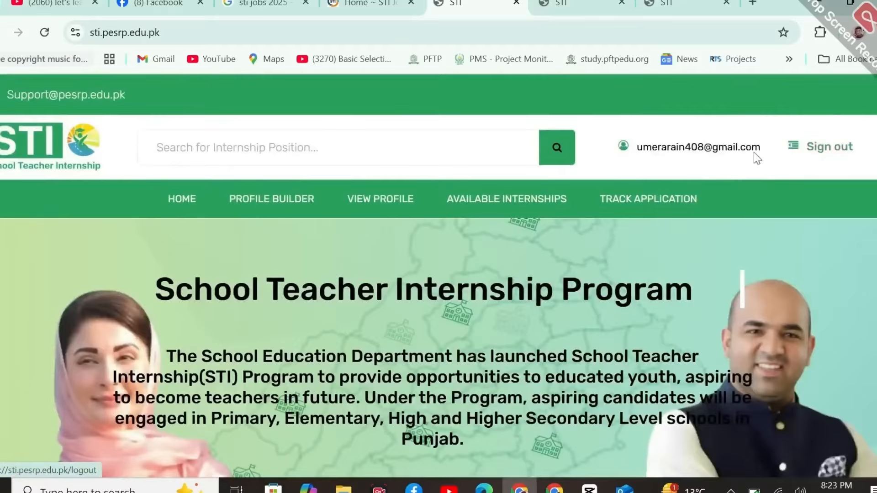
Step: Sign out of the STI account and open the login page from the home page
click(831, 155)
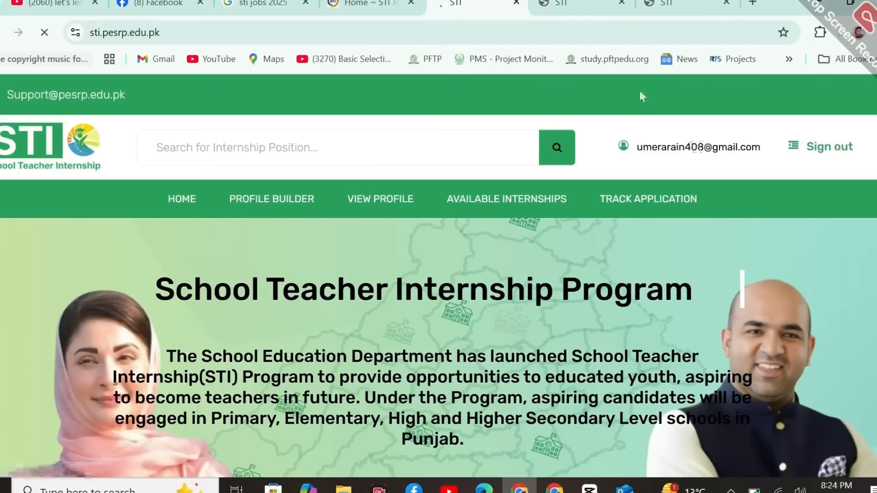
click(580, 2)
click(676, 3)
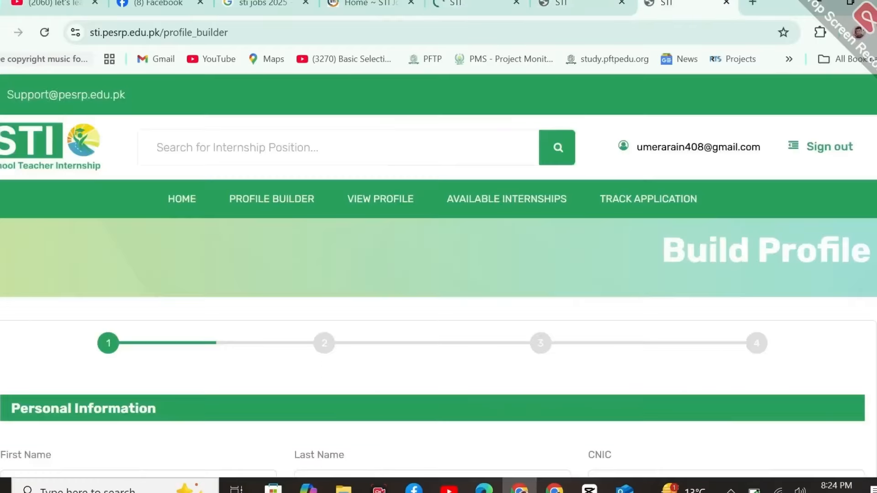
click(471, 3)
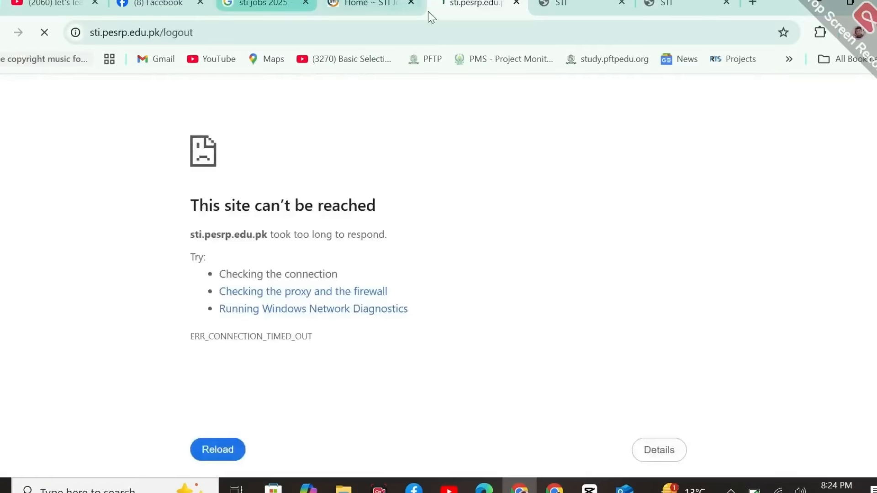
click(670, 12)
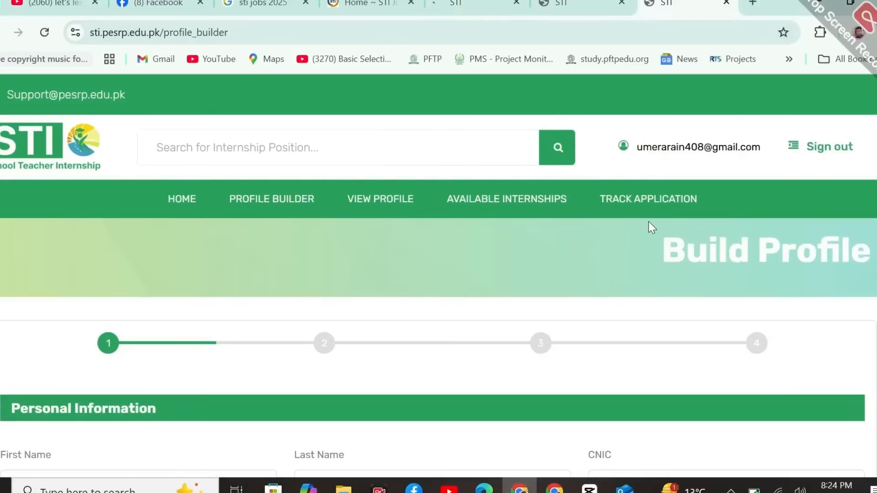
click(456, 8)
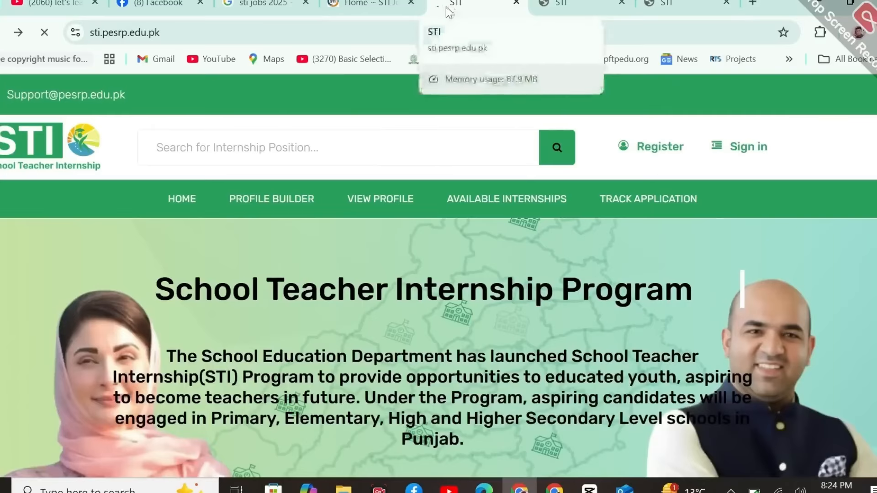
click(748, 154)
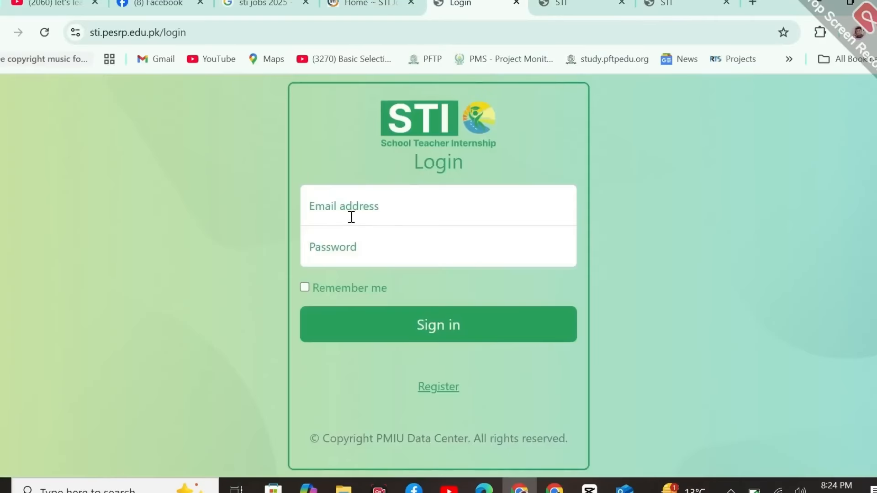
Step: Examine the Build Profile form's first stage, from Personal Information to the resume and domicile attachments
click(567, 4)
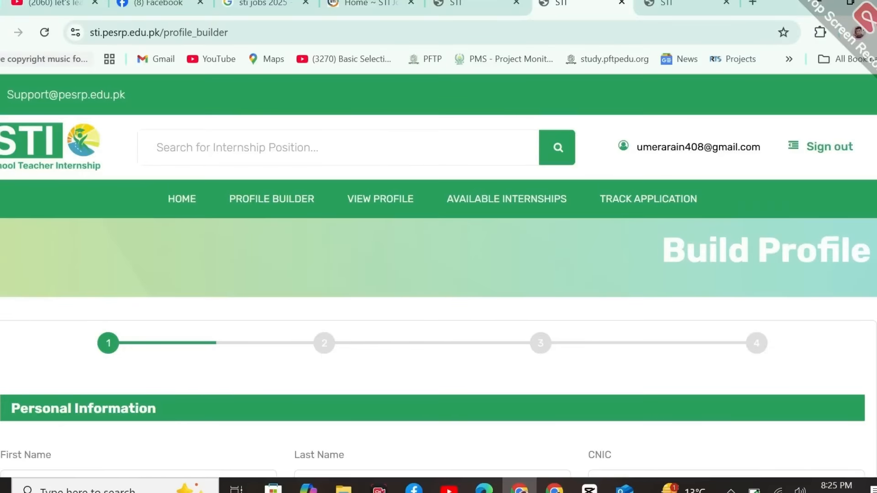
scroll(438, 274, down, 3)
scroll(439, 274, up, 3)
scroll(101, 189, down, 4)
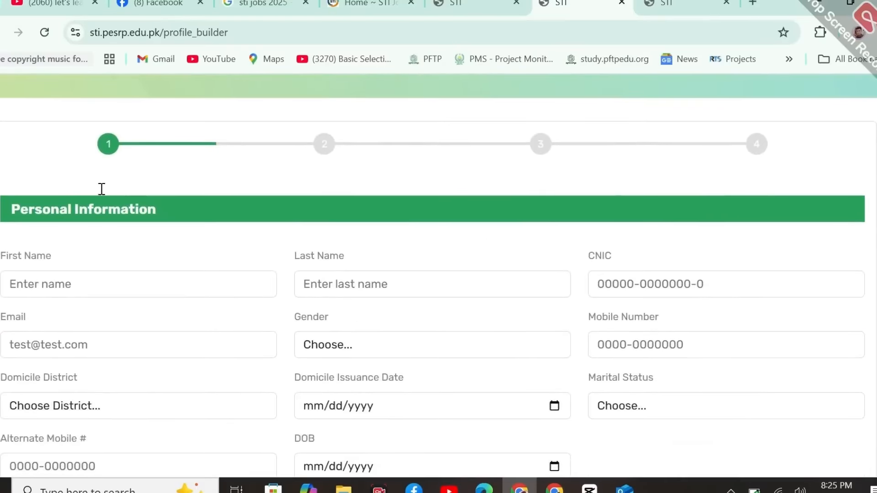
scroll(754, 170, down, 15)
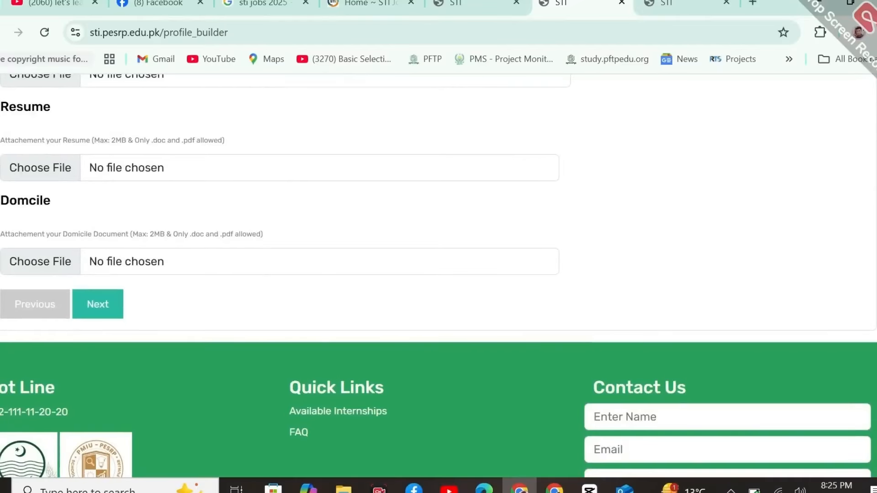
scroll(438, 276, up, 18)
scroll(438, 276, down, 5)
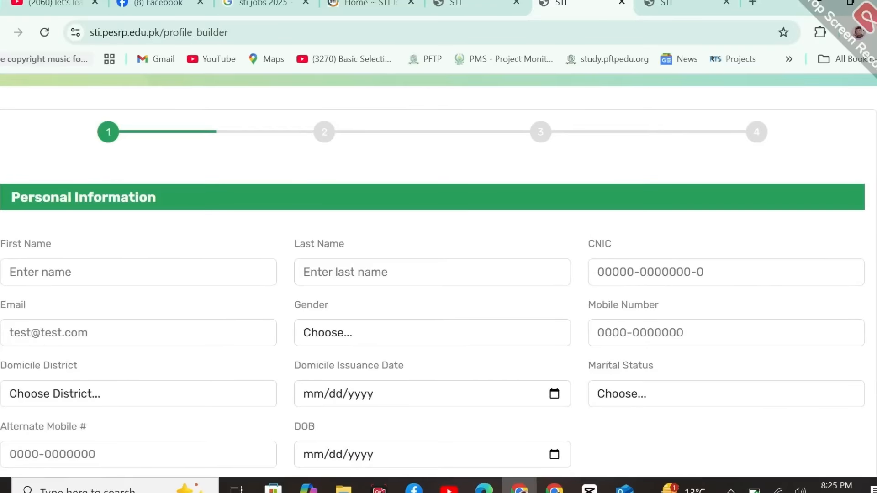
scroll(439, 276, down, 1)
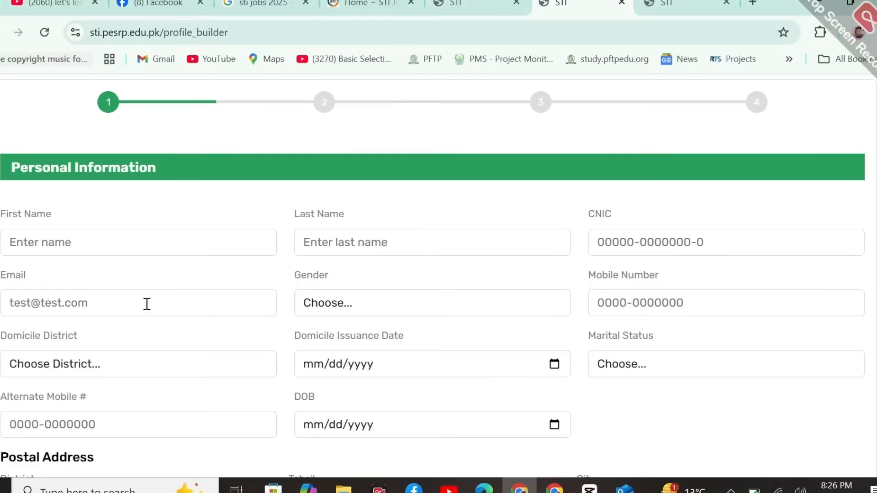
Step: Inspect the Email, Gender and Mobile Number fields under Personal Information without filling them in
click(127, 309)
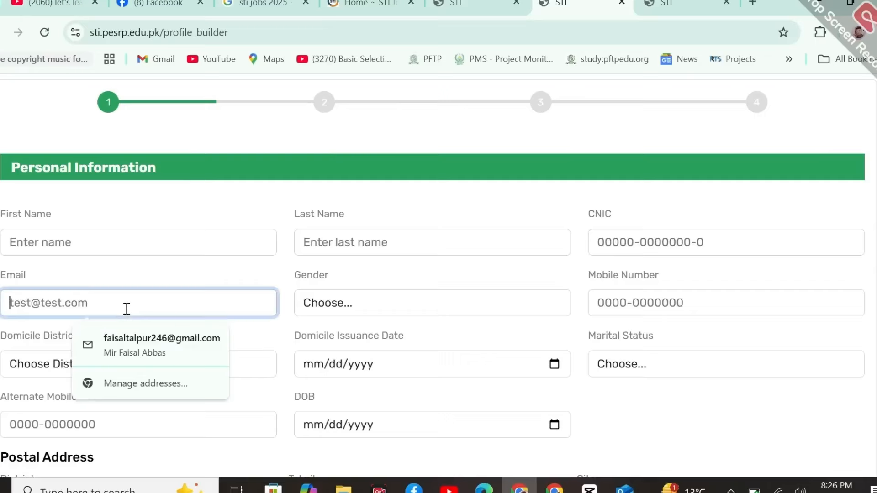
click(167, 284)
click(351, 314)
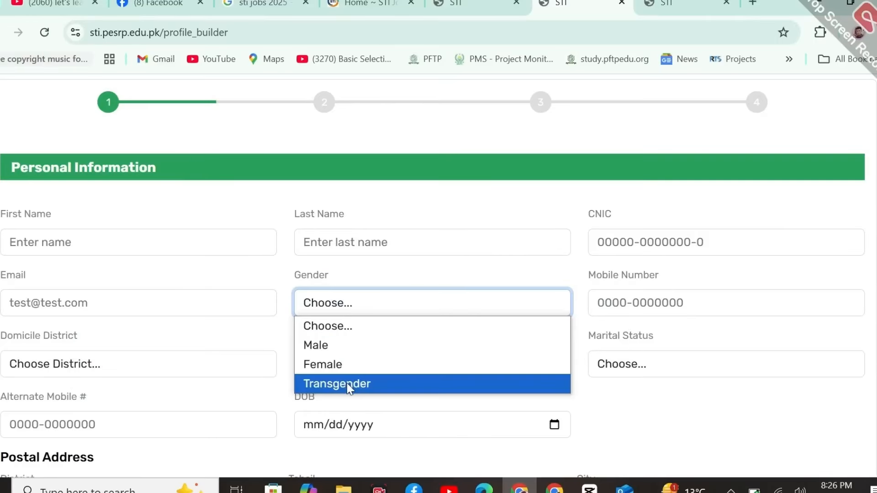
click(637, 309)
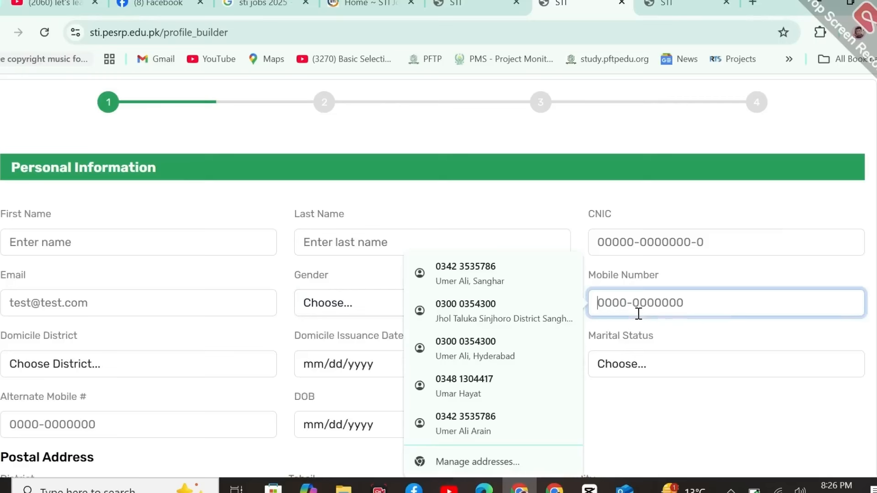
click(719, 282)
Step: Set the Domicile District to FAISALABAD in the Personal Information section
scroll(728, 286, down, 2)
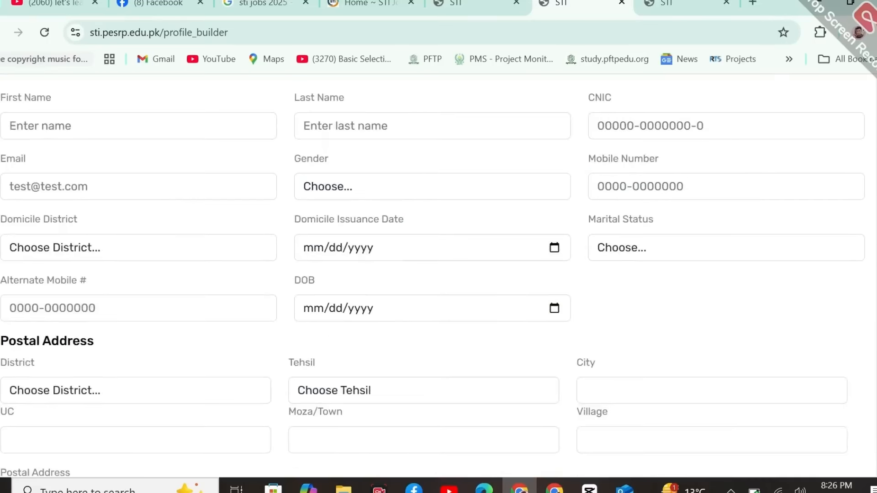
click(120, 260)
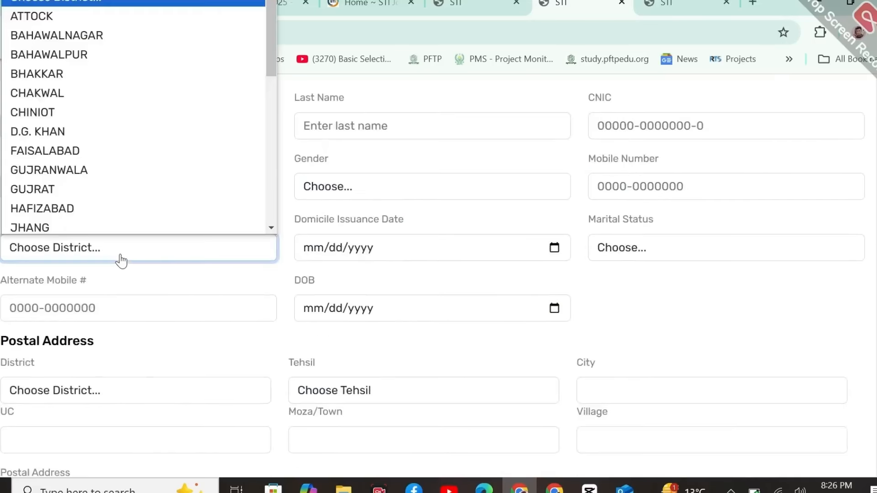
click(173, 151)
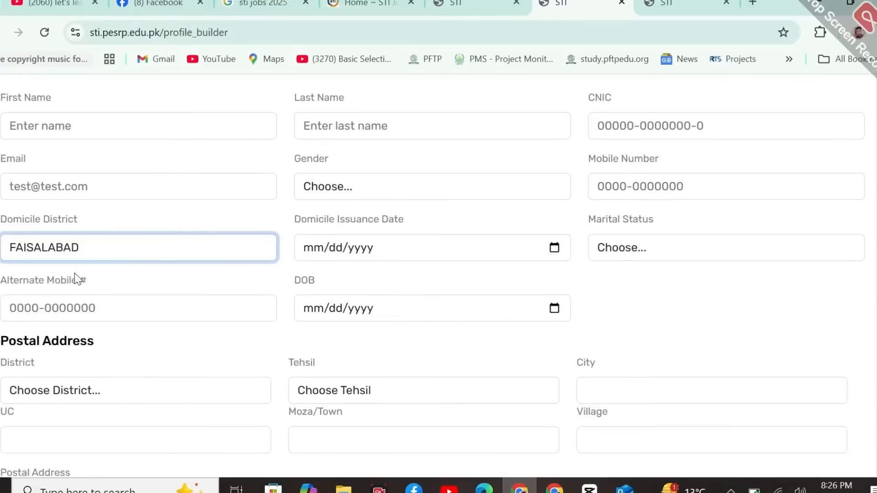
Step: Set the Domicile Issuance Date to 06/23/2017 and the Marital Status to Single
click(461, 252)
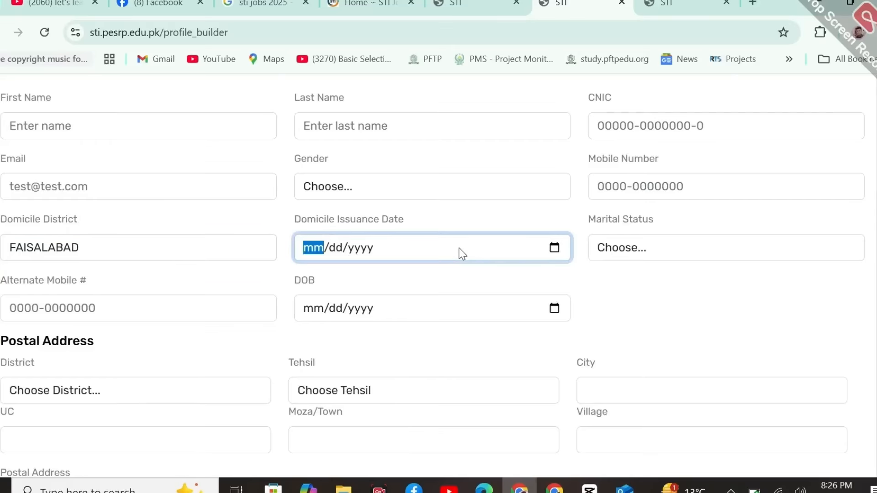
click(554, 248)
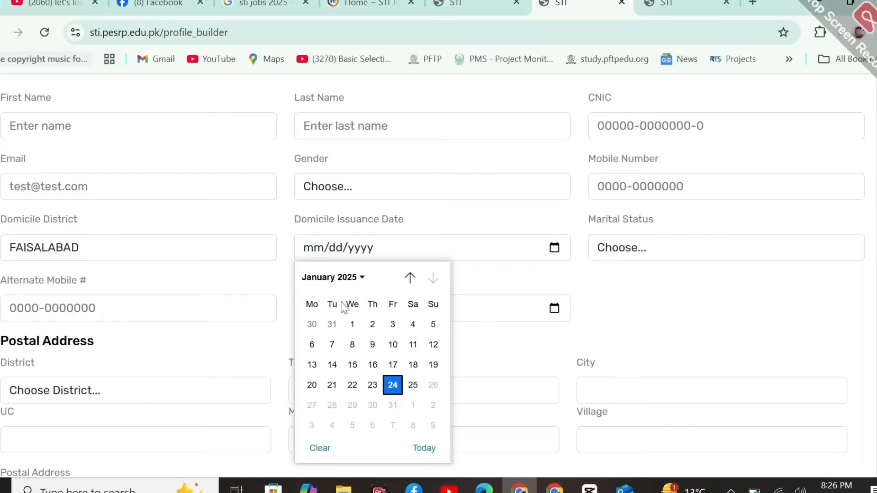
click(360, 279)
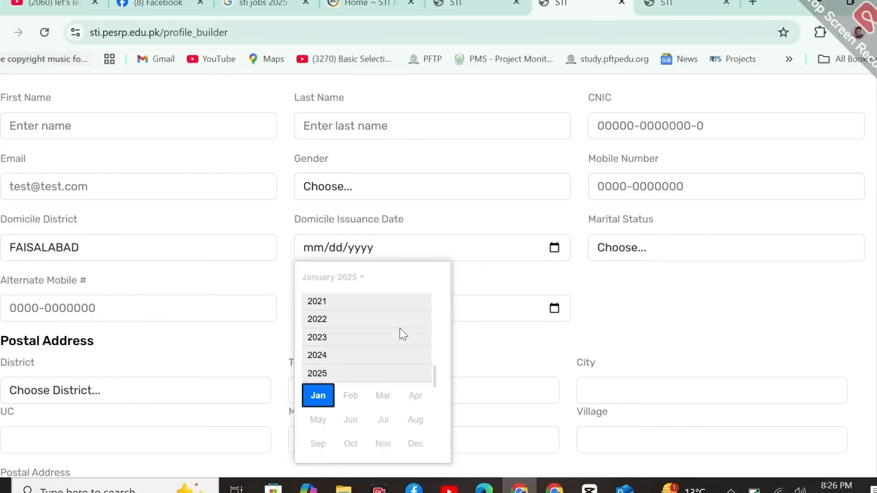
scroll(436, 336, up, 3)
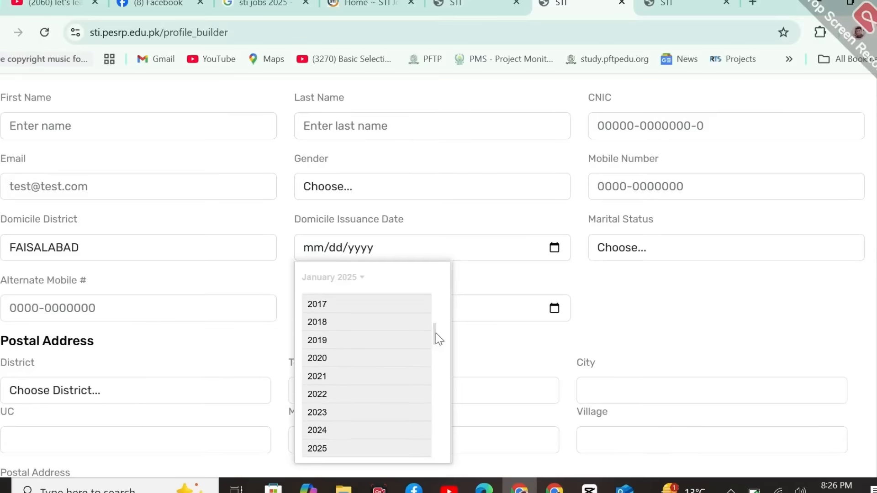
click(365, 309)
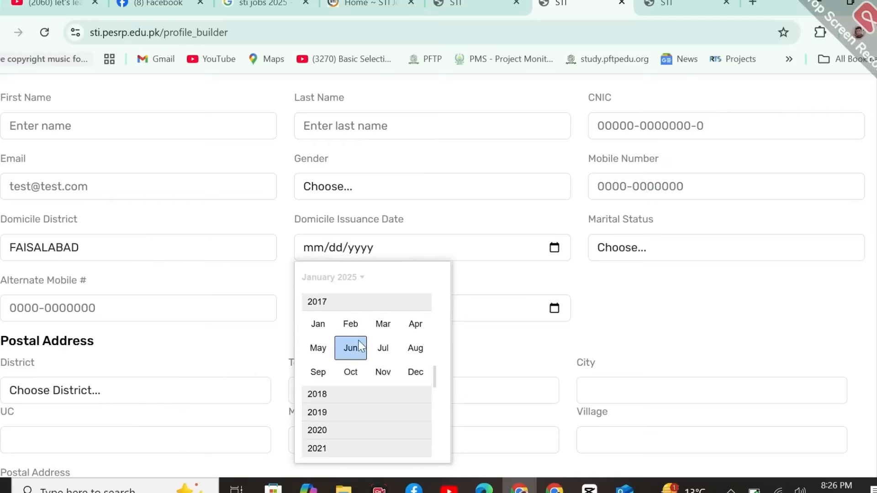
click(358, 349)
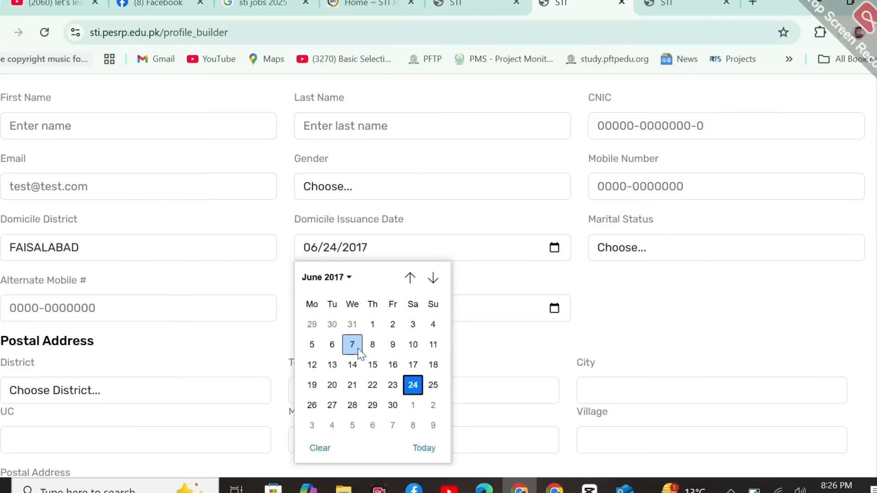
click(395, 388)
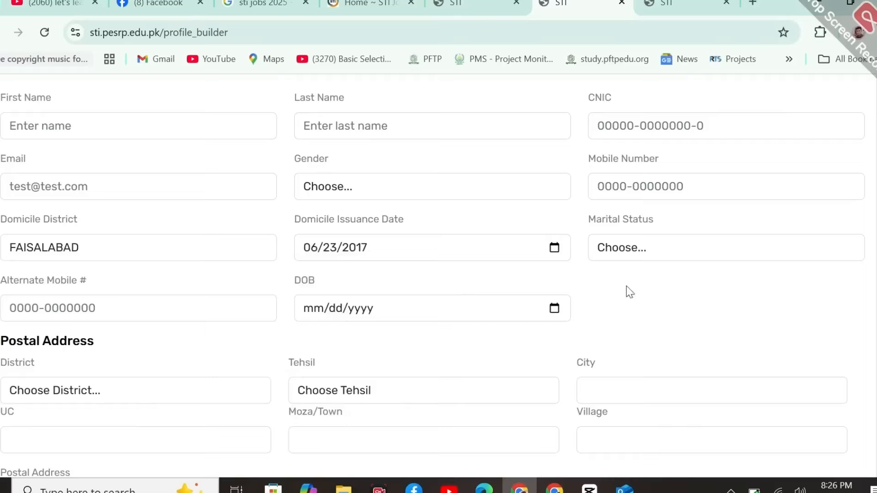
click(636, 249)
click(627, 310)
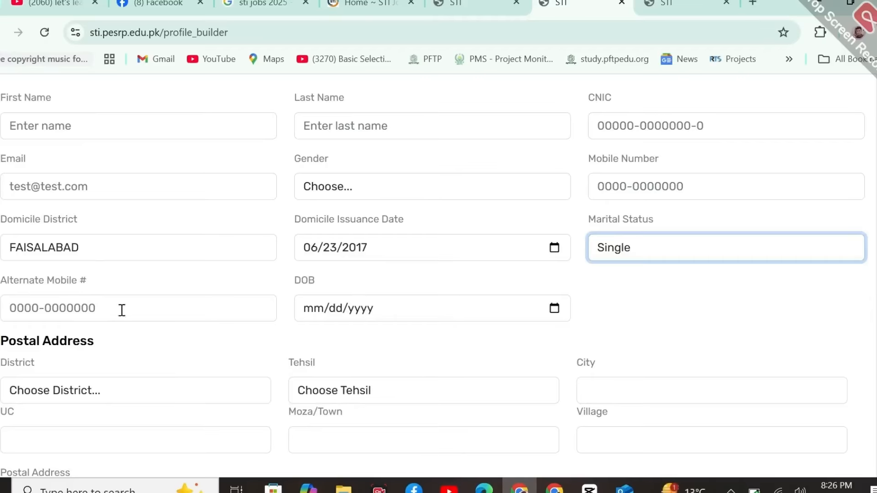
Step: Fill in the applicant's date of birth in the DOB field using the calendar
click(366, 308)
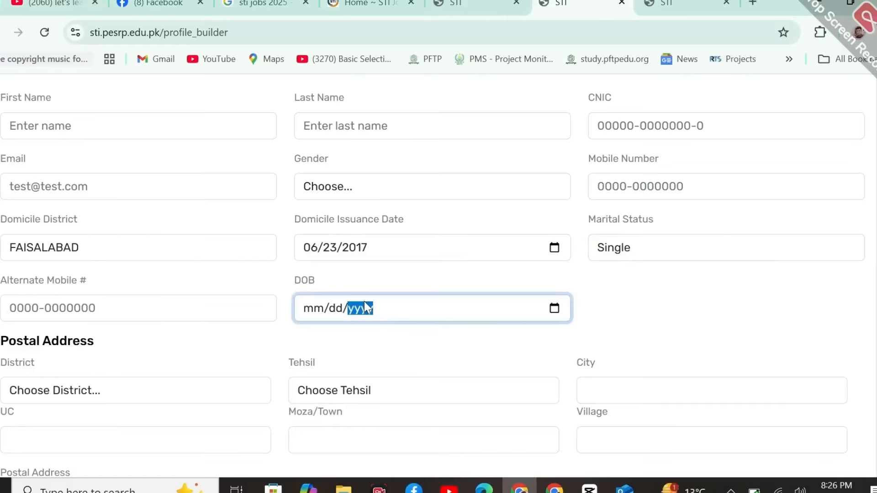
click(554, 309)
click(362, 108)
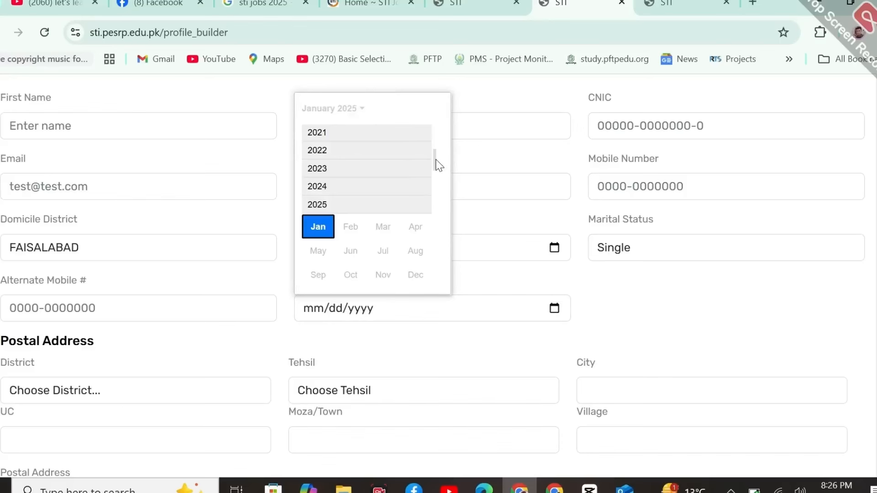
scroll(436, 162, up, 8)
scroll(435, 159, up, 5)
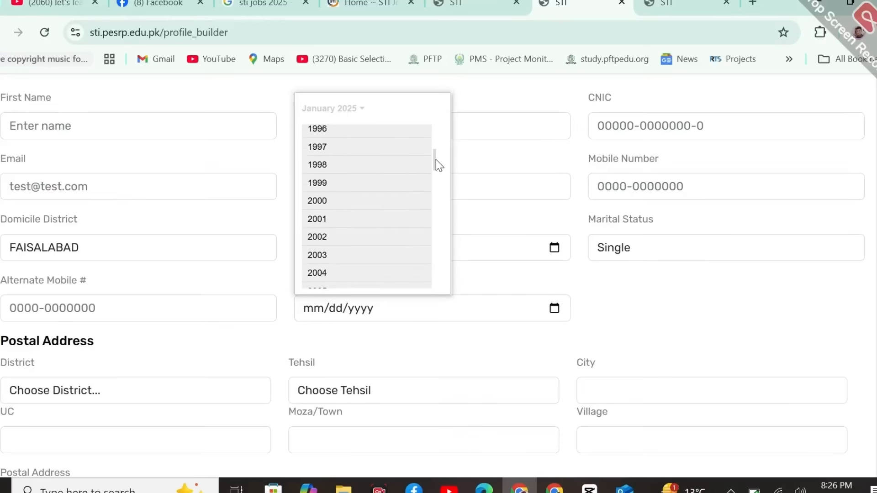
click(352, 182)
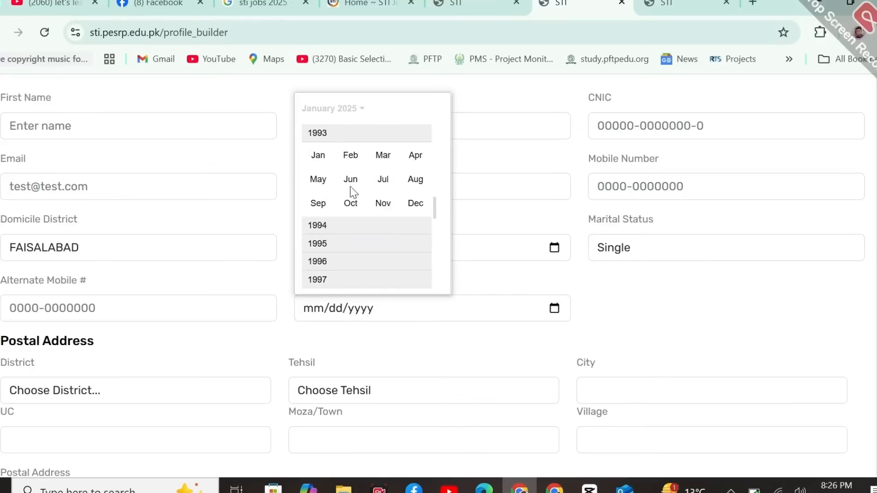
click(325, 187)
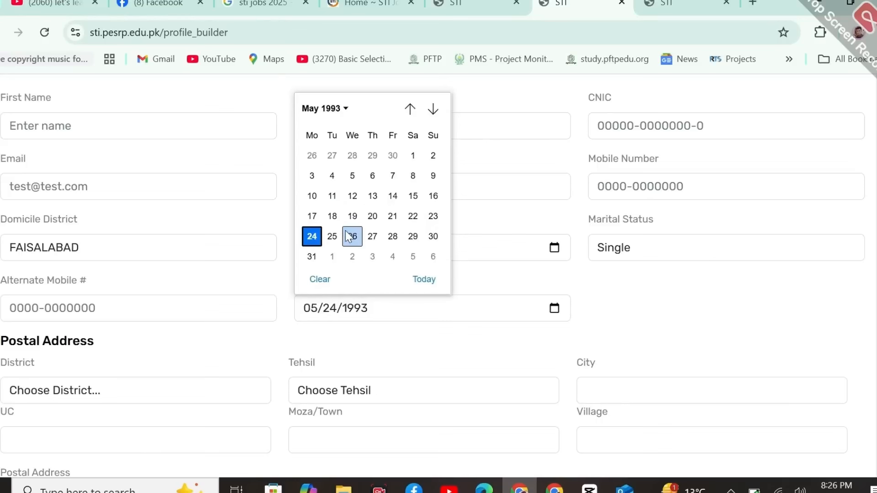
click(350, 236)
Step: Choose ATTOCK as the district in the Postal Address section
scroll(398, 237, down, 4)
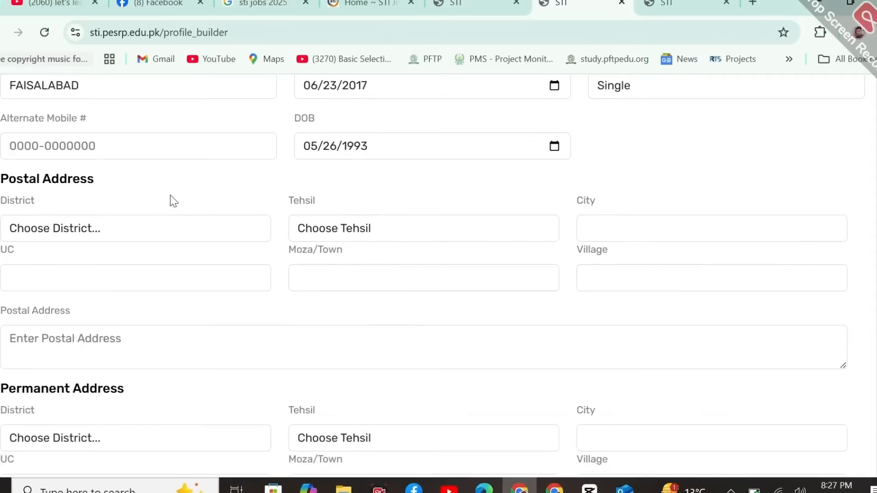
click(136, 236)
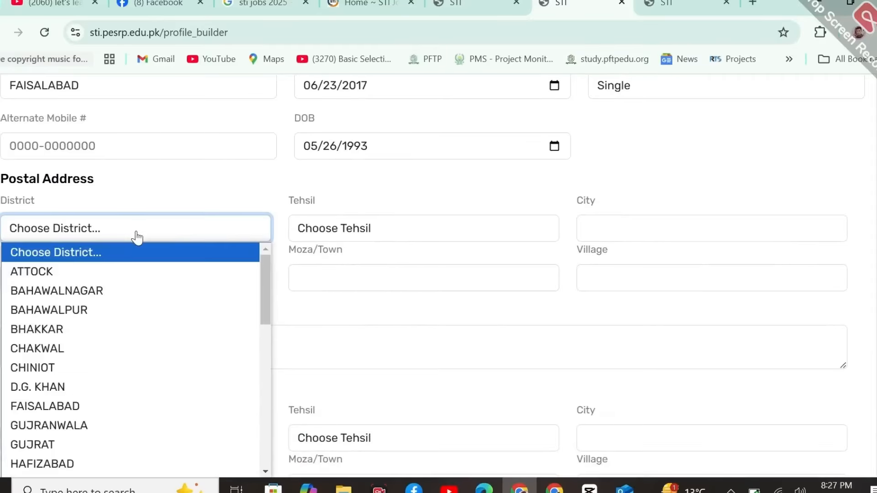
click(118, 274)
Step: Set the Postal Address tehsil to PINDI GHEB, leaving the City field empty
click(346, 239)
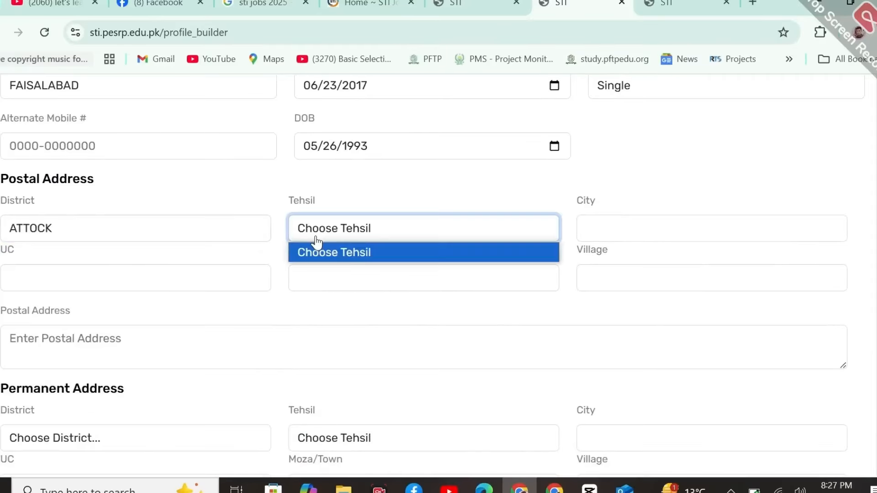
click(346, 238)
click(345, 237)
click(344, 237)
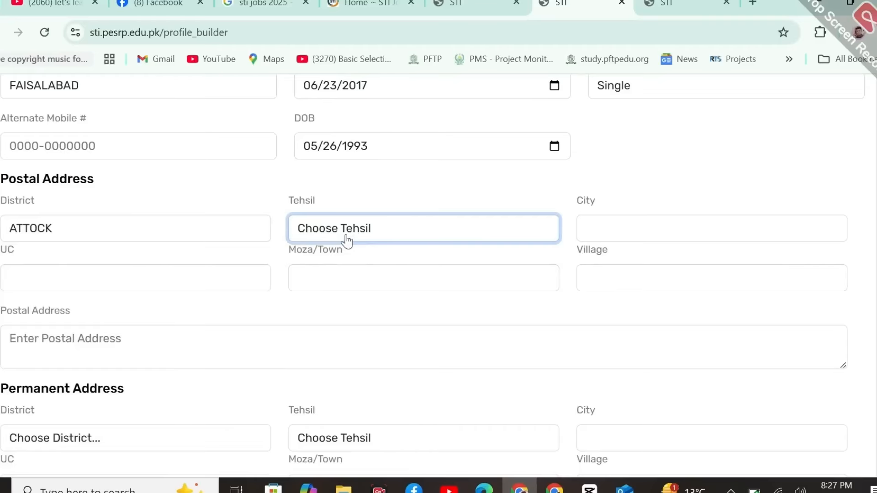
click(406, 229)
click(406, 230)
click(107, 241)
click(391, 237)
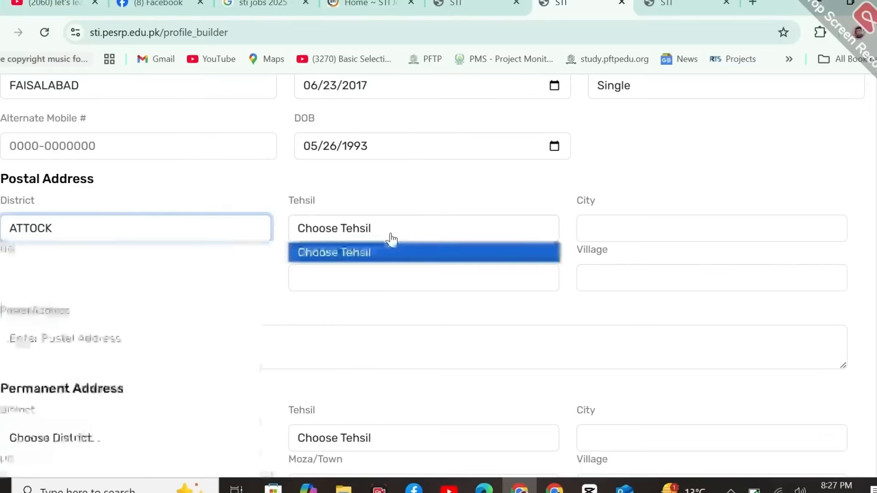
click(391, 238)
click(392, 239)
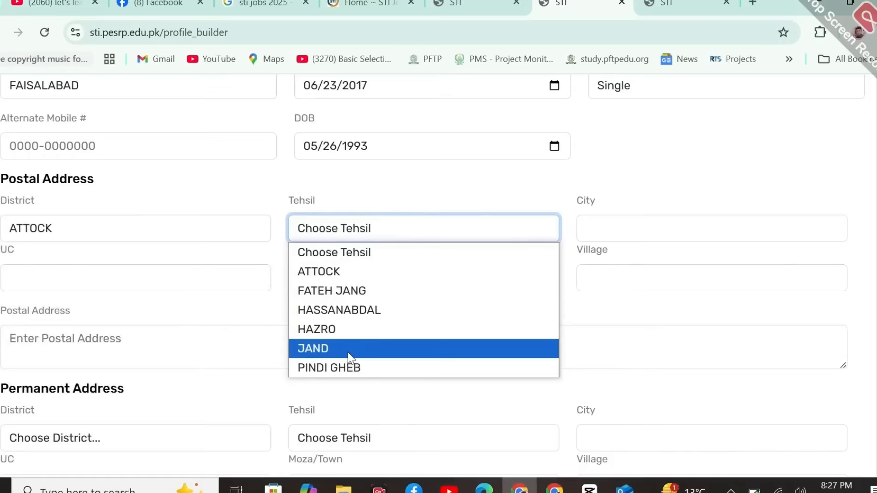
click(370, 362)
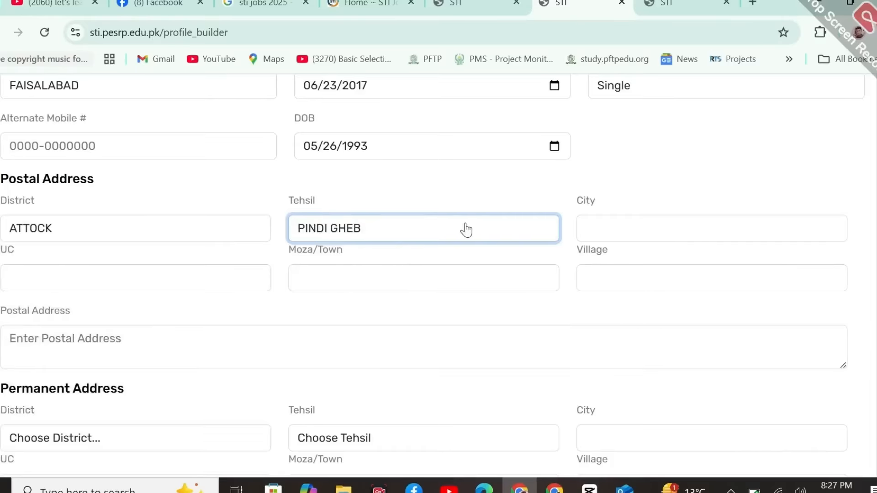
click(618, 219)
click(582, 178)
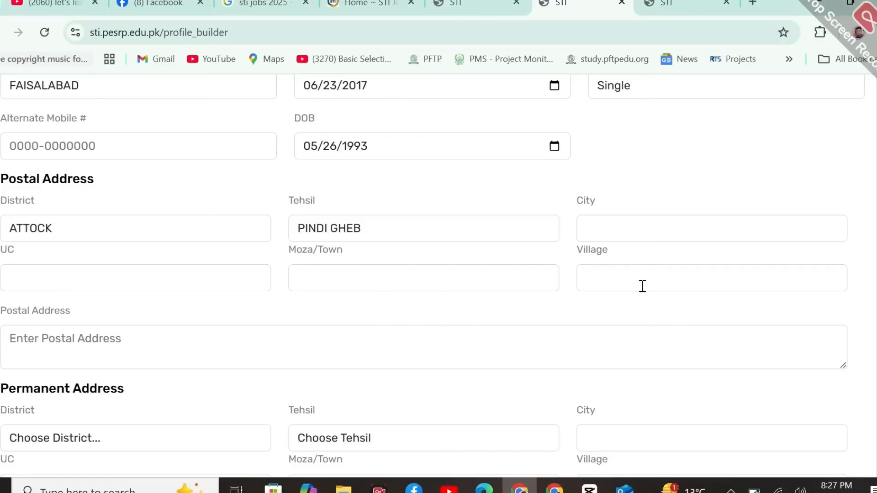
Step: Set the Permanent Address district to GUJRANWALA and look for its tehsil options
scroll(304, 270, down, 3)
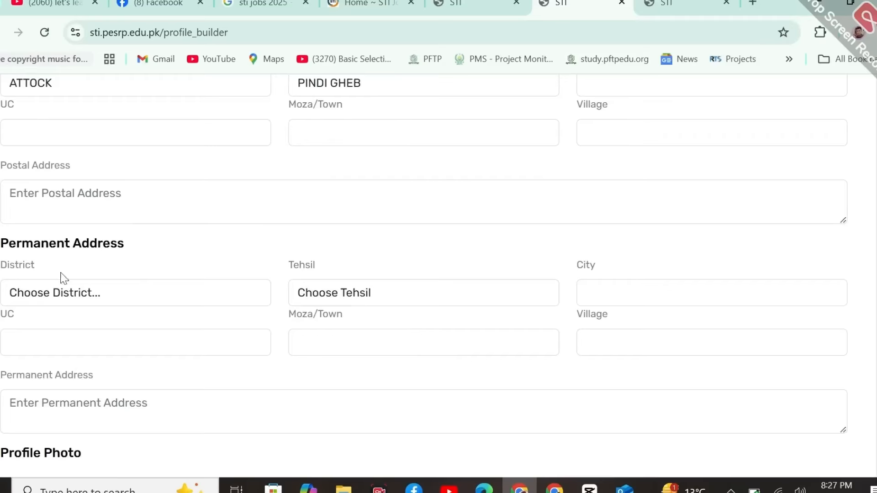
click(153, 292)
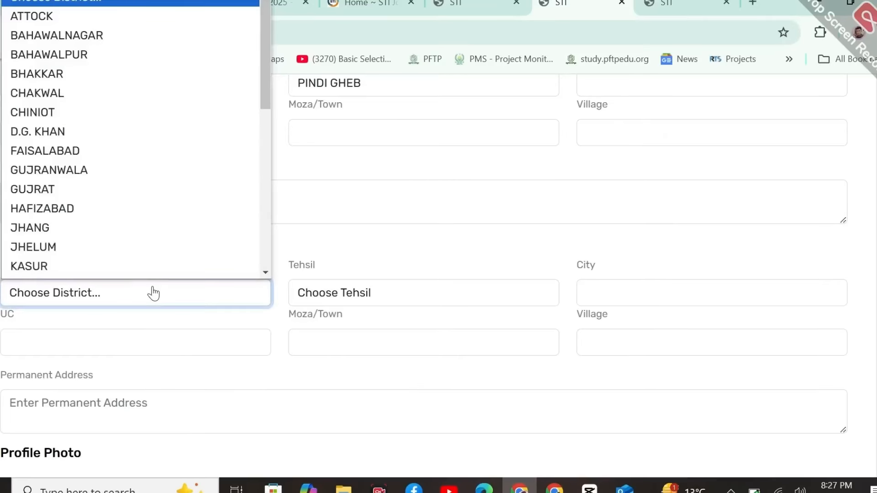
click(112, 176)
click(325, 304)
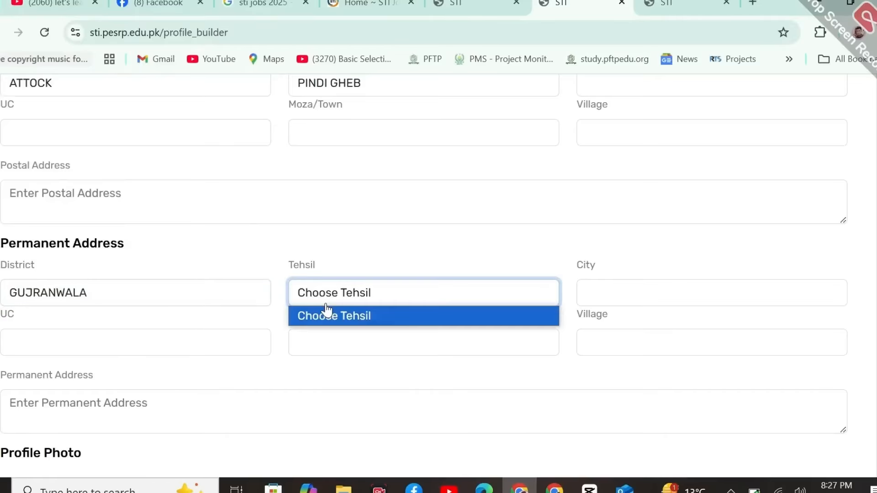
Step: Change the Permanent Address district to ATTOCK and set its tehsil to PINDI GHEB
click(173, 298)
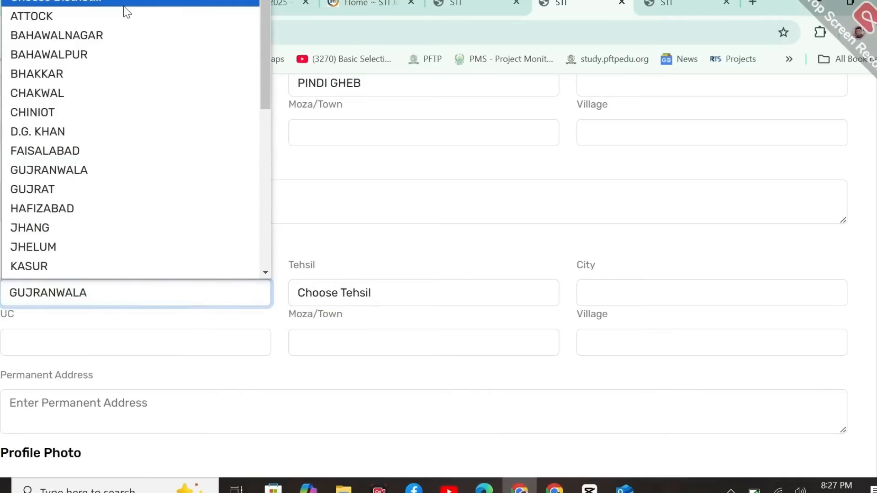
click(131, 17)
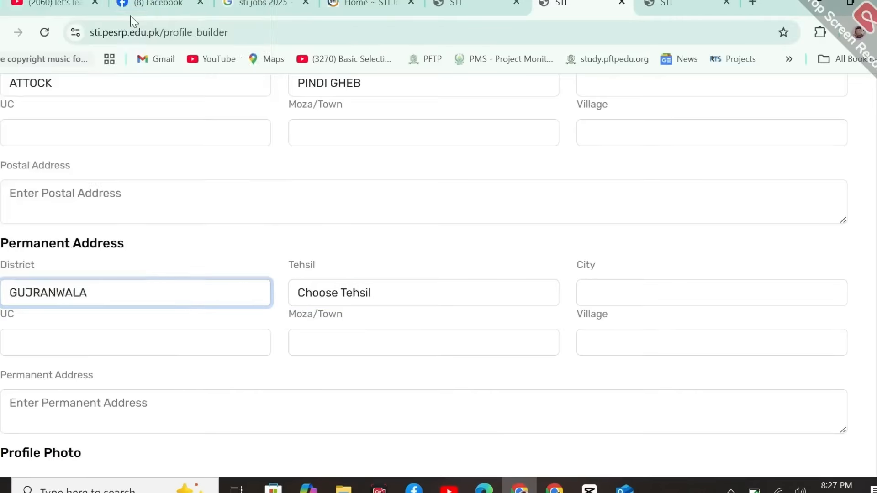
click(325, 292)
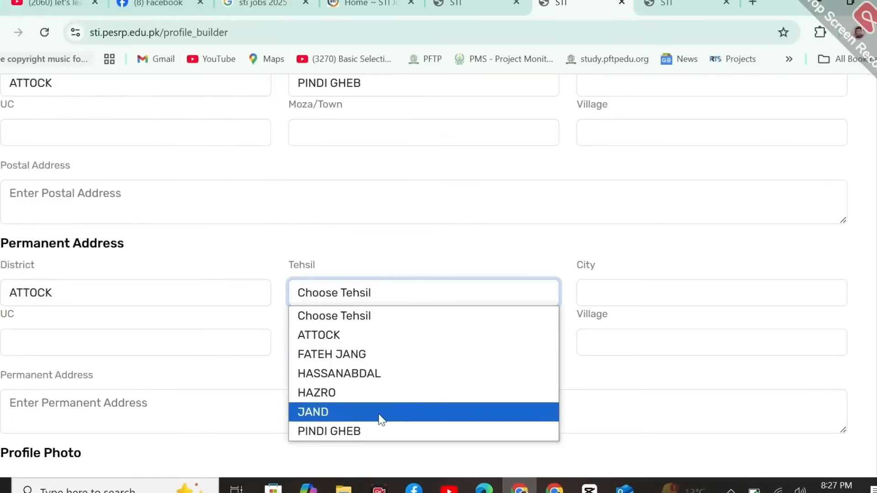
click(364, 435)
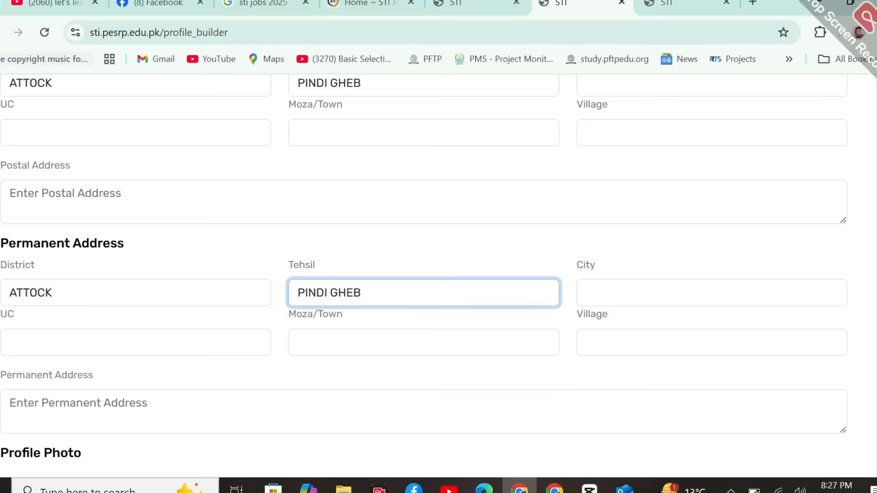
Step: Examine the size and file-type limits for the Profile Photo, Resume and Domicile uploads
scroll(286, 235, down, 4)
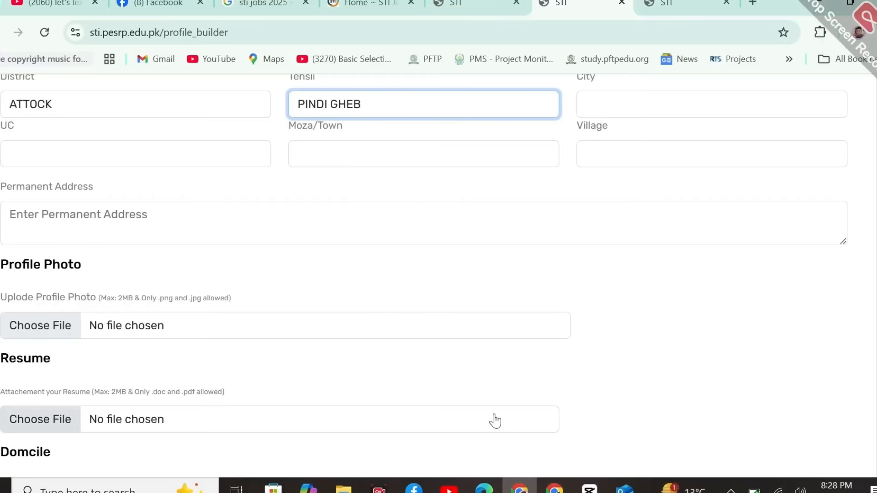
scroll(146, 235, down, 2)
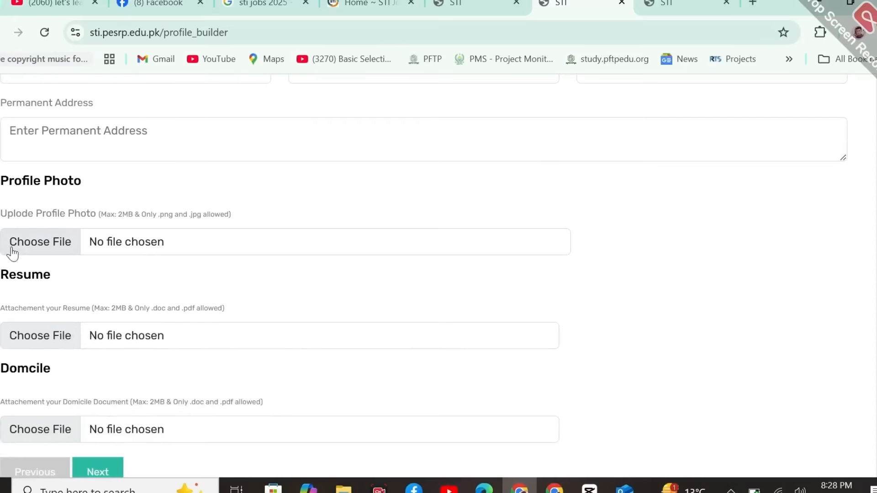
scroll(12, 250, up, 5)
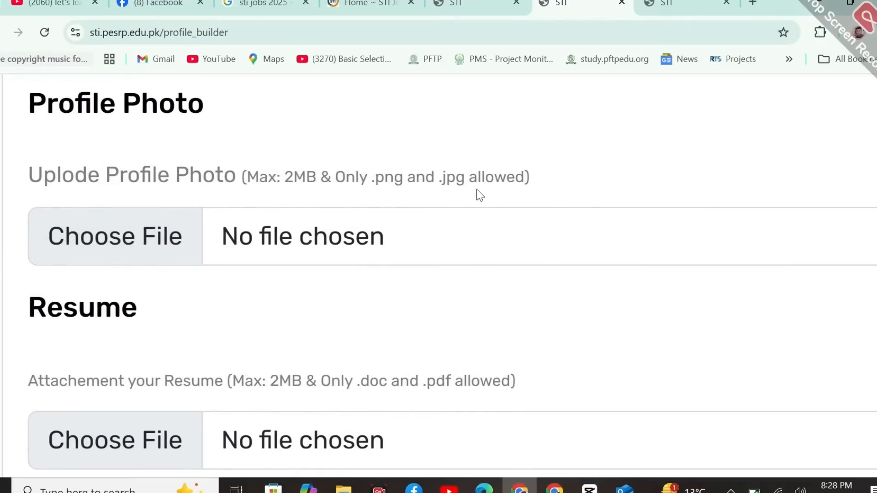
scroll(477, 192, down, 3)
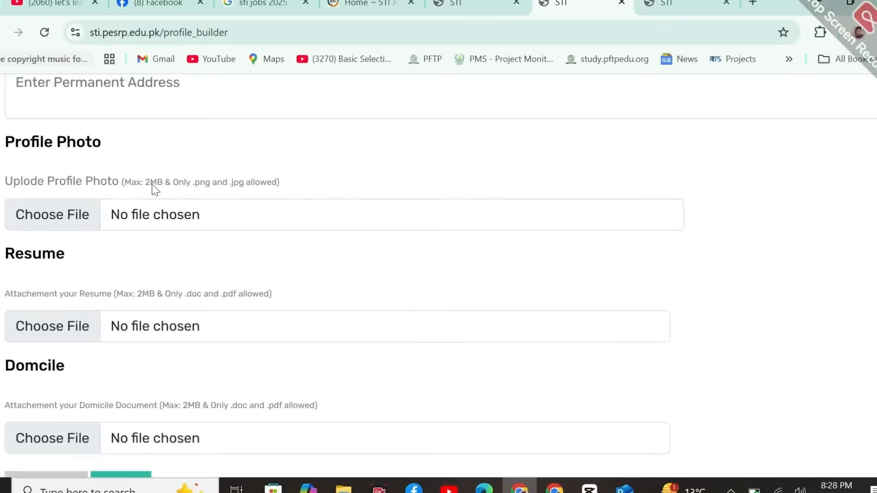
Step: Search Google for "2mb image" in a new tab and open 11zon's Compress Image to 2MB page
click(759, 5)
text(2mb)
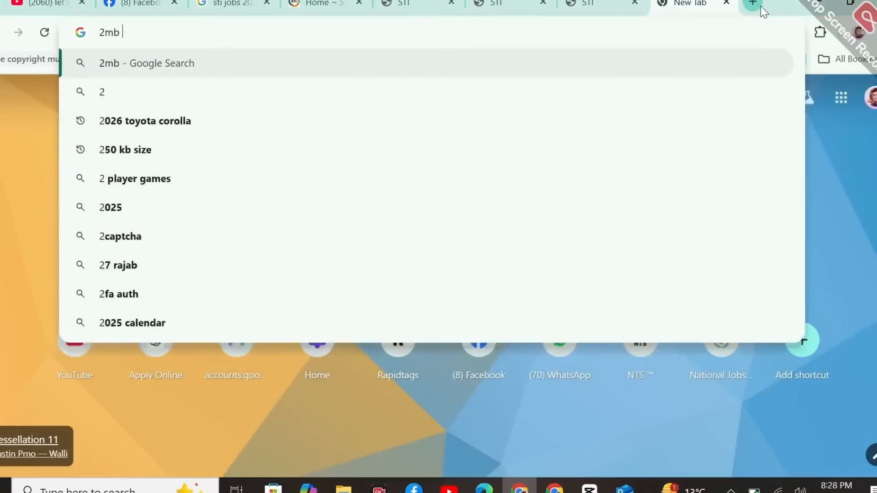
key(Down)
key(Down)
key(Return)
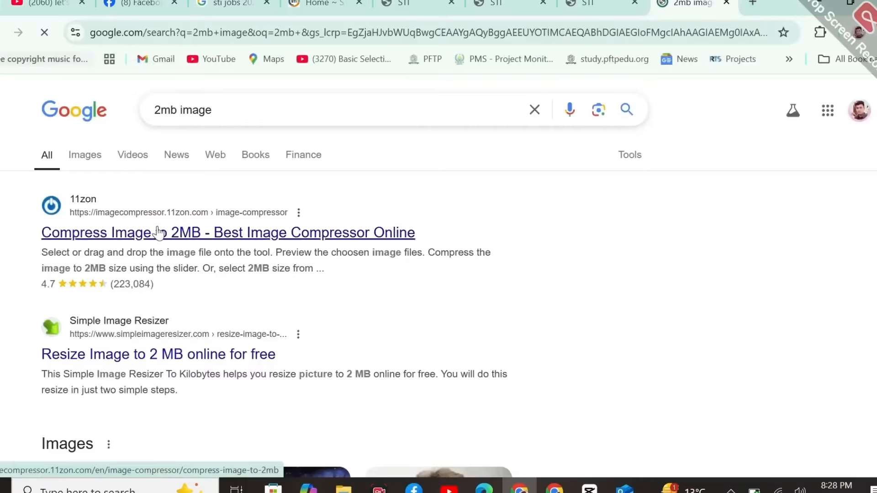
click(171, 237)
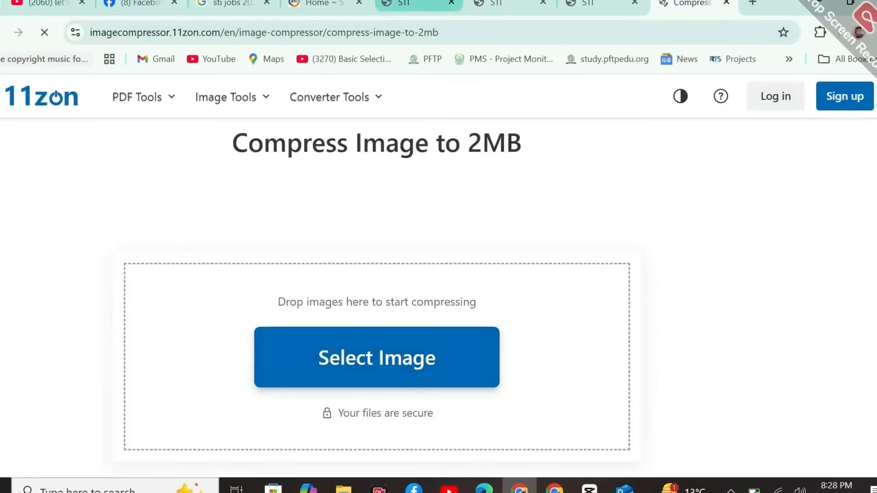
Step: Return to the STI profile builder and look through the files available for the Profile Photo upload without choosing one
click(403, 4)
click(496, 3)
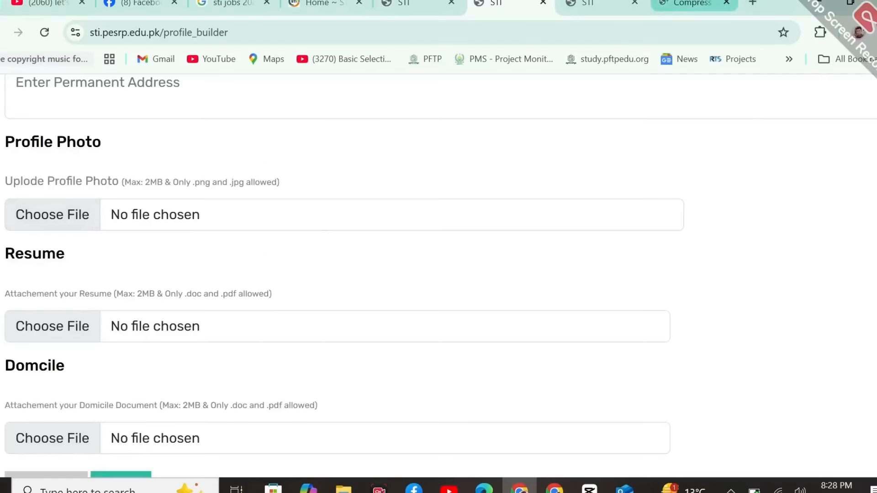
click(692, 3)
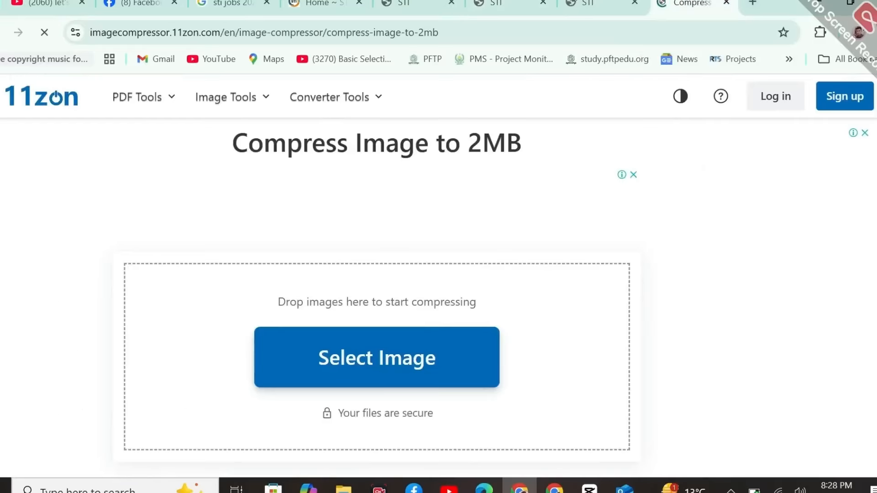
click(496, 4)
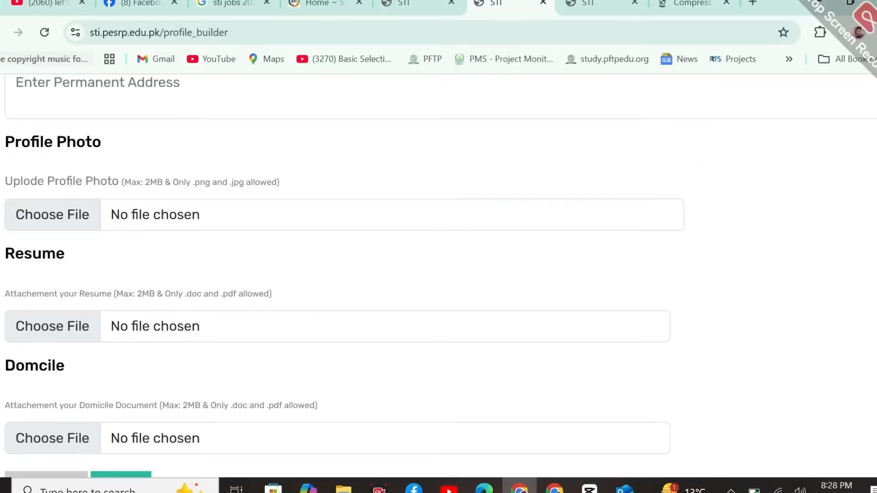
click(42, 223)
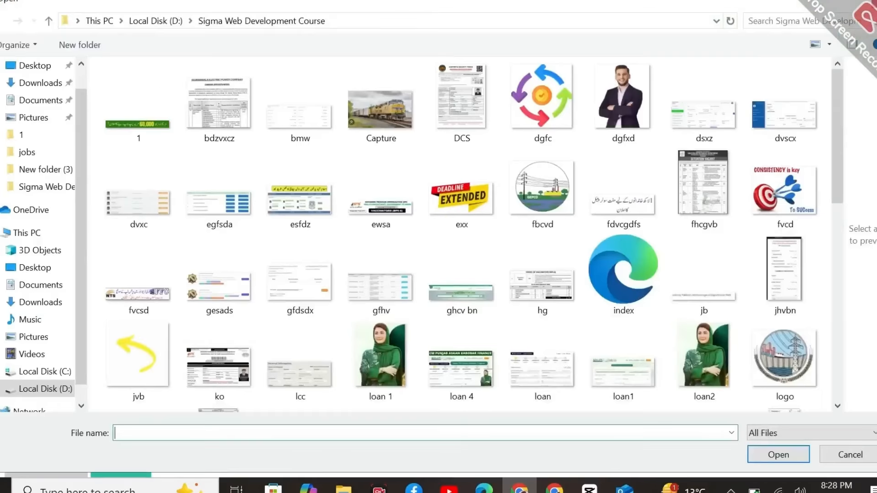
key(Escape)
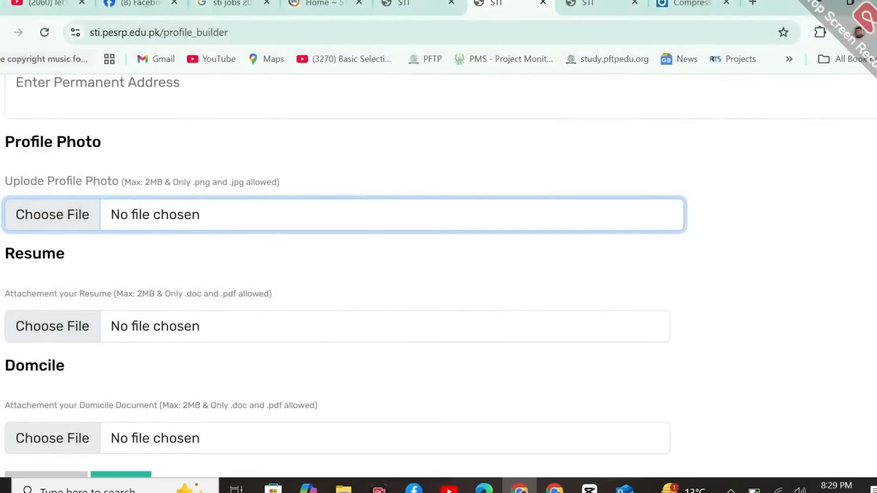
Step: Continue to the Educational Detail section and set the Educational Level to Masters/Bachelors(Hons) (16 Years)
scroll(438, 274, down, 2)
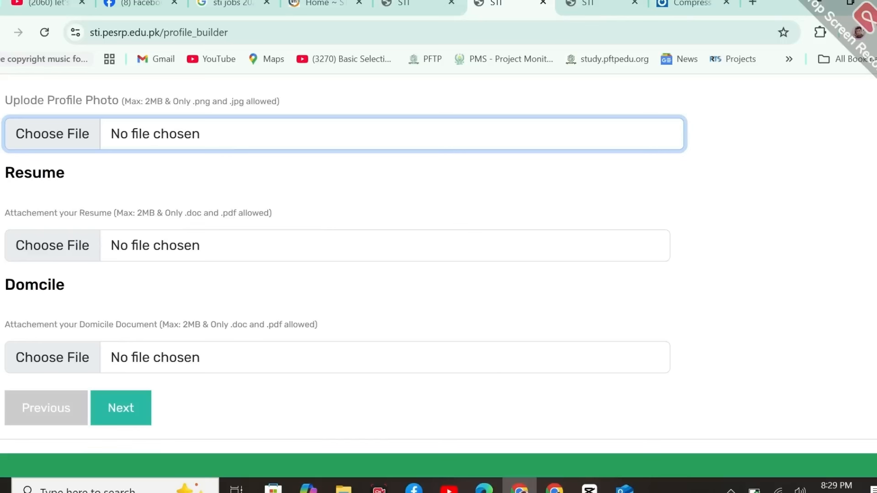
scroll(102, 223, down, 2)
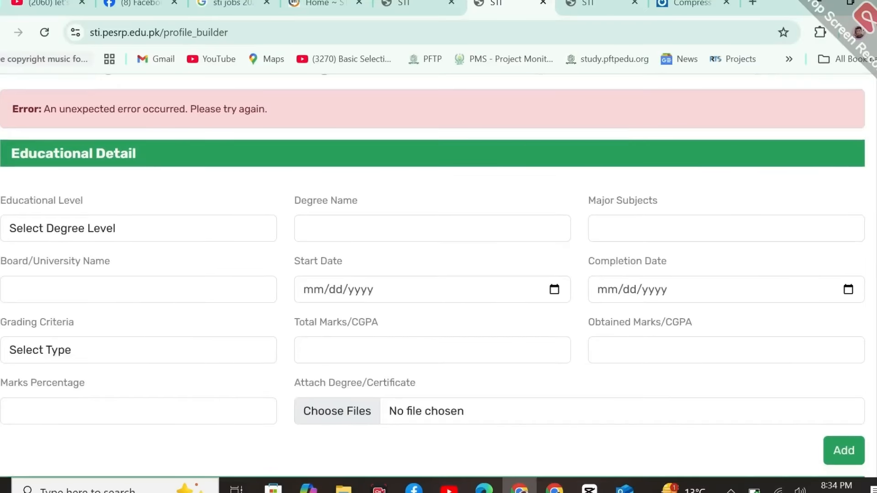
scroll(432, 276, down, 1)
click(168, 193)
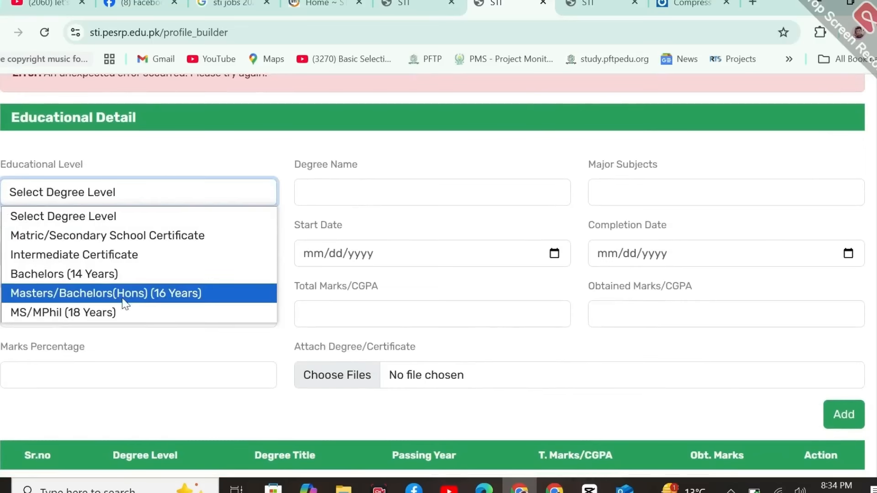
click(143, 294)
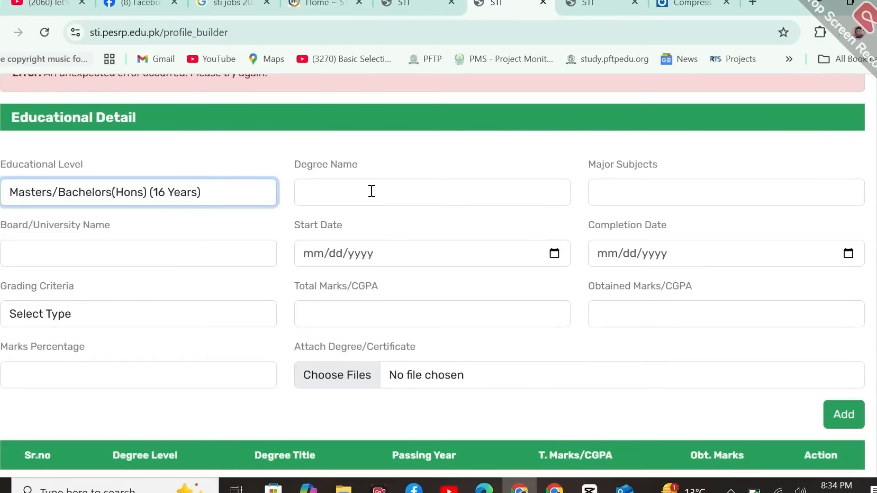
Step: Go through the Degree Name and Major Subjects fields and set the Grading Criteria to CGPA
click(453, 160)
click(626, 201)
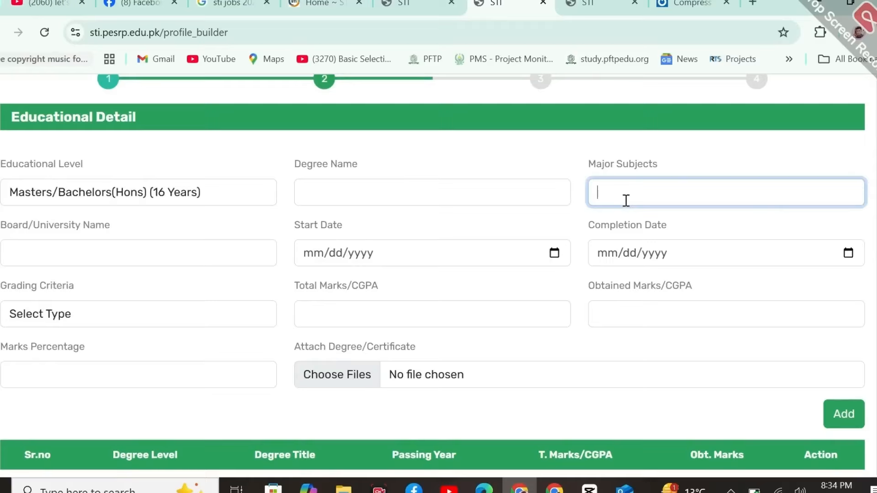
click(720, 155)
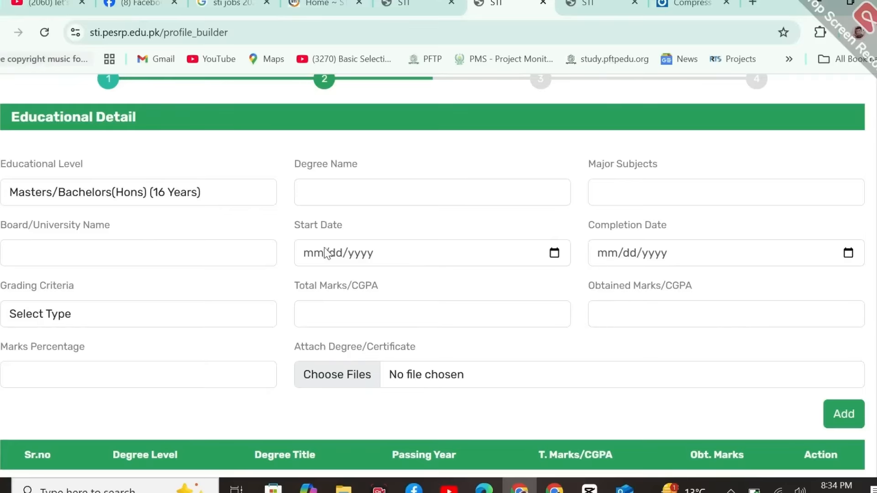
click(114, 319)
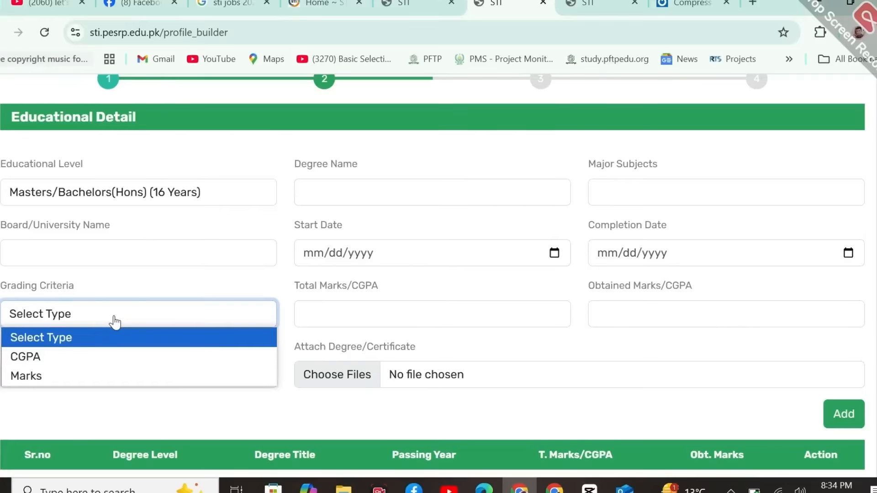
click(60, 356)
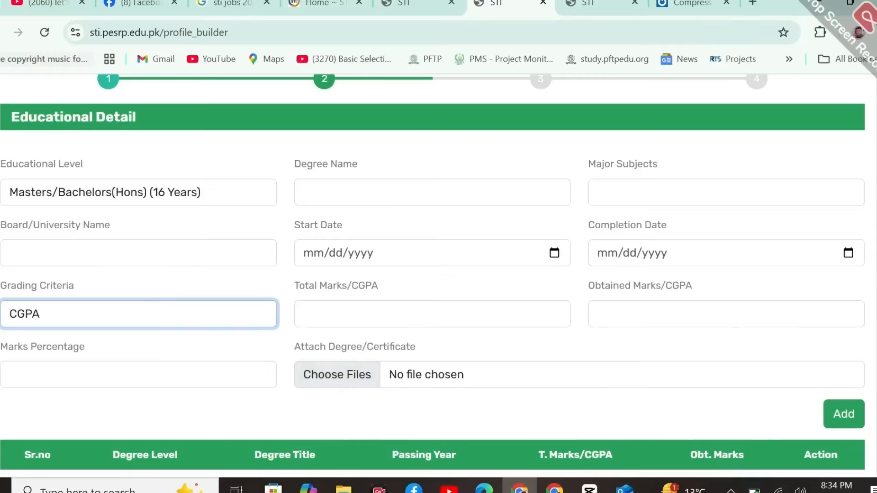
Step: Change the Educational Level to Intermediate Certificate and the Grading Criteria to Marks
scroll(438, 274, down, 3)
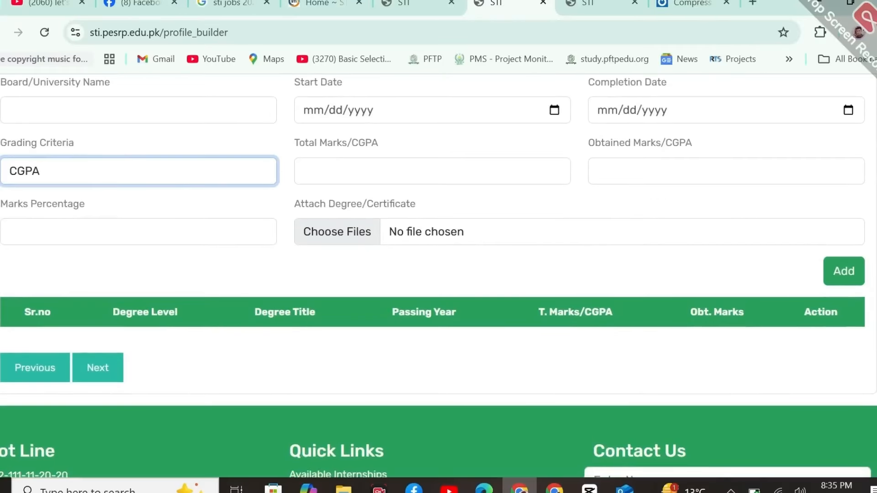
scroll(439, 274, up, 2)
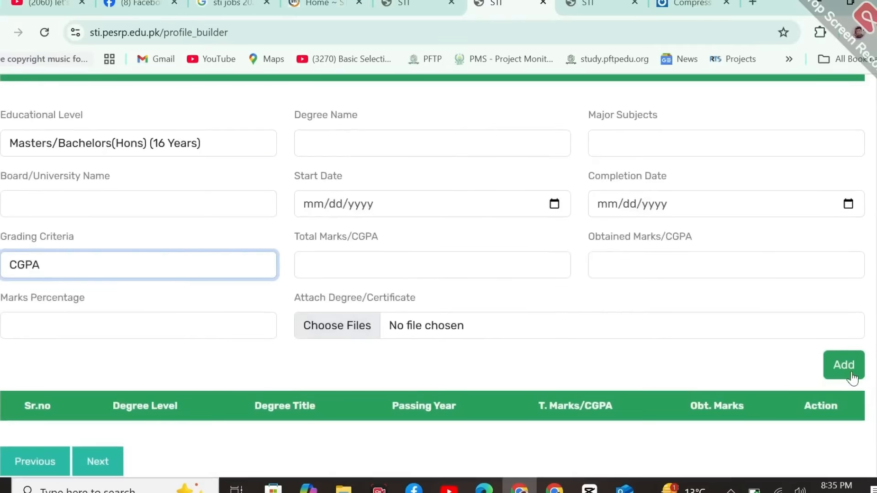
scroll(229, 219, up, 2)
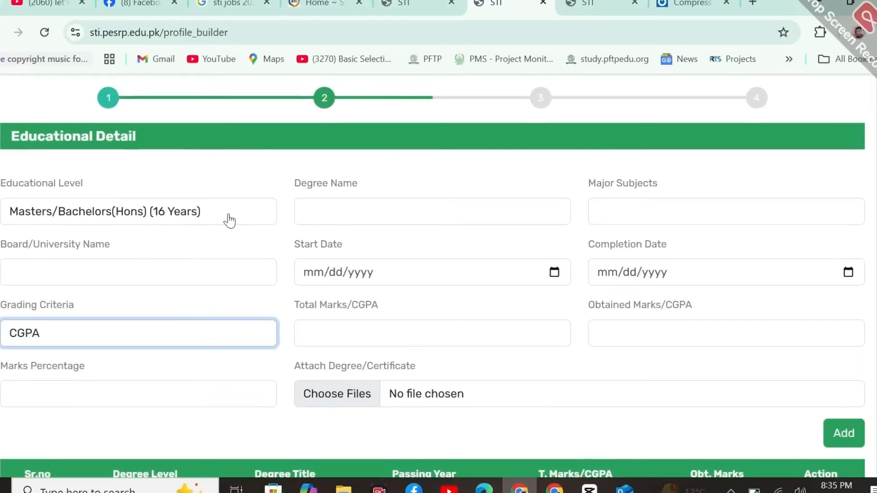
click(229, 218)
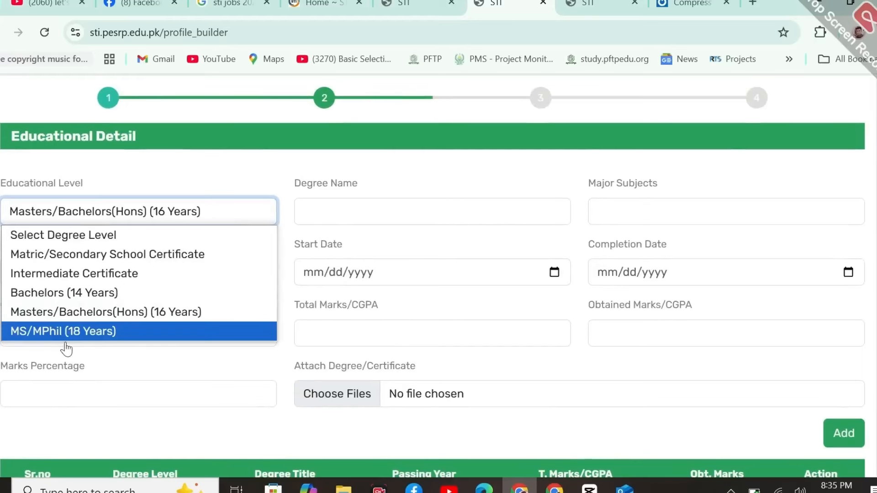
click(156, 282)
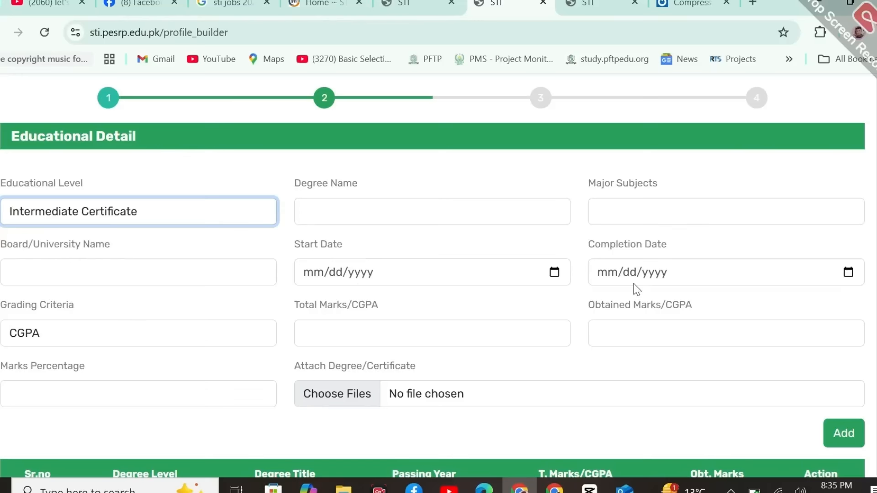
click(155, 338)
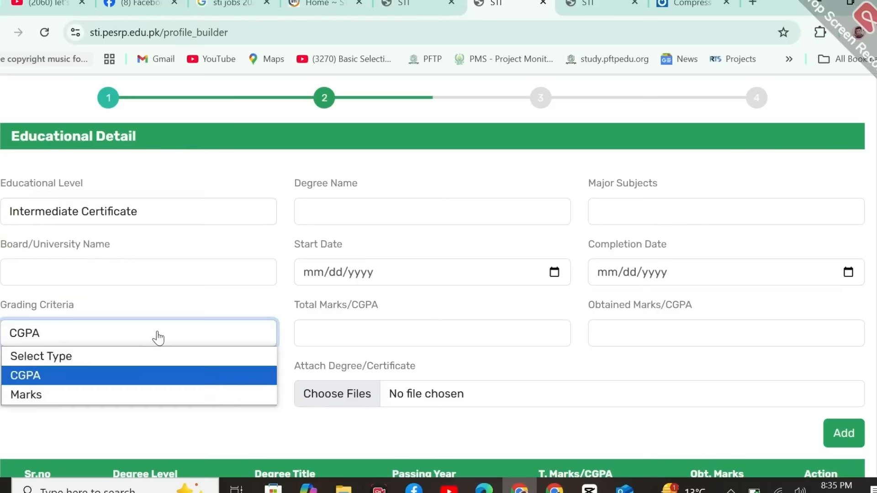
click(68, 395)
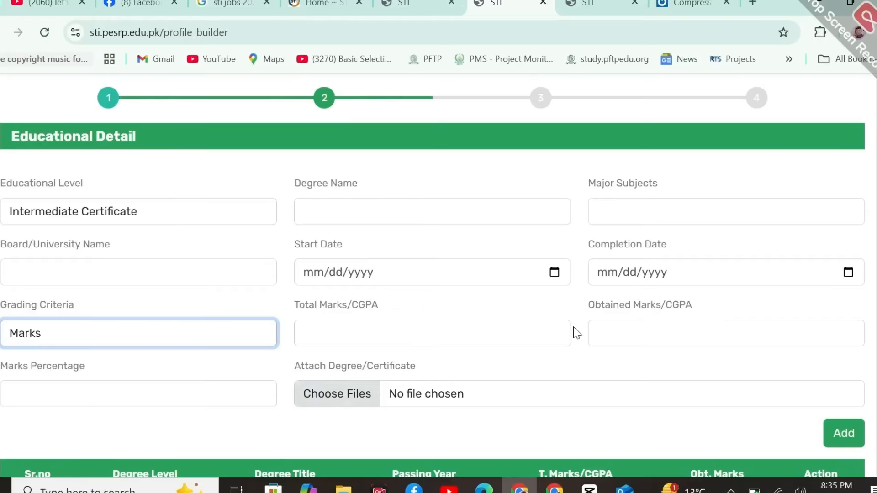
Step: Examine the Educational Level options and the rest of the Educational Detail form, including the table of added degrees
scroll(287, 315, down, 2)
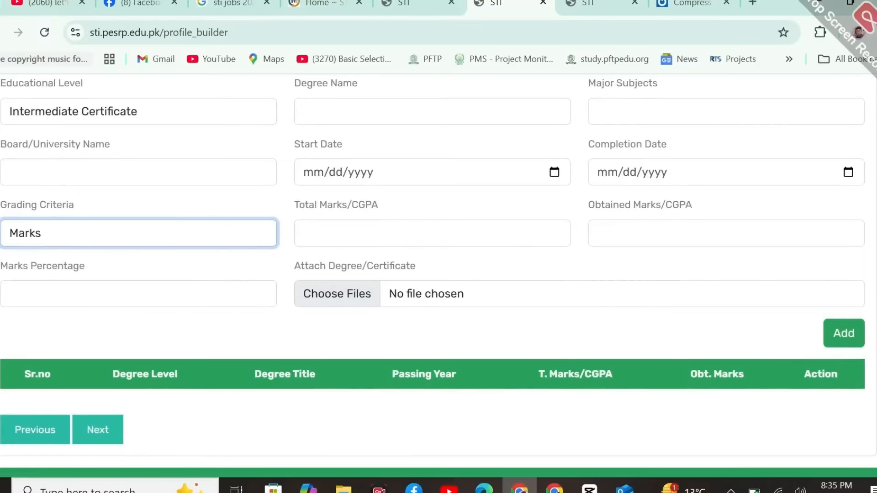
scroll(726, 349, up, 2)
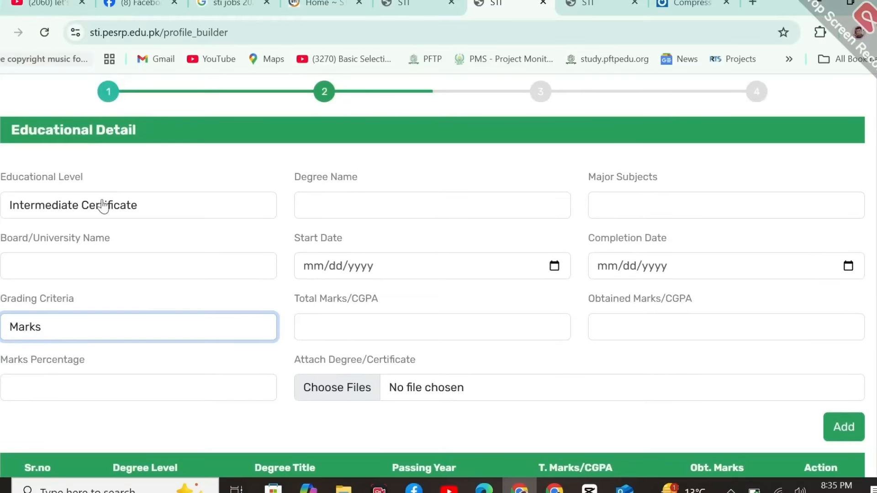
click(91, 211)
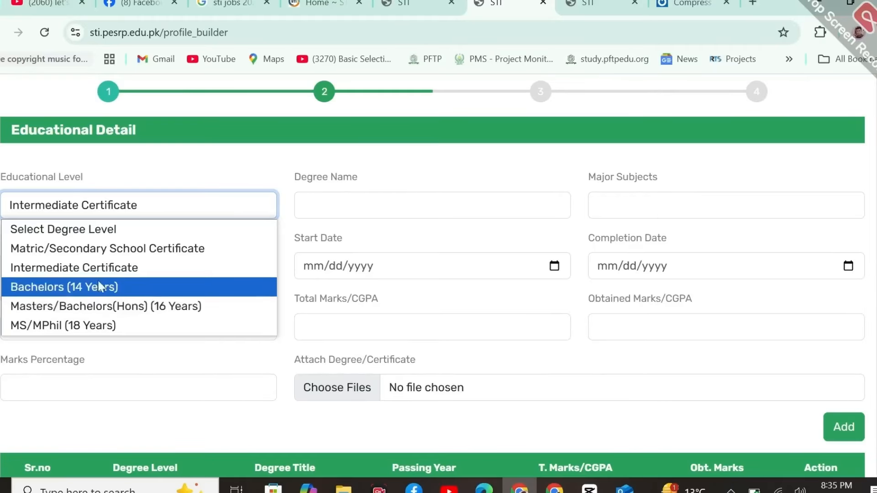
click(221, 163)
scroll(433, 279, down, 2)
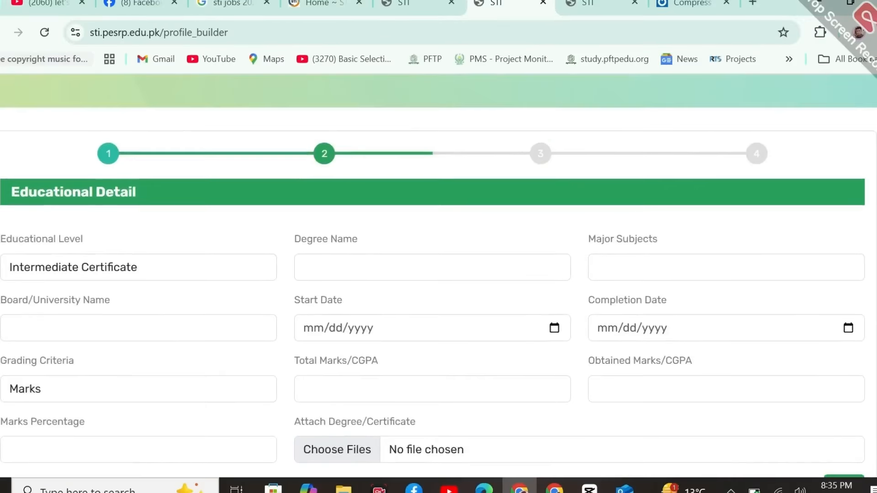
scroll(433, 279, down, 1)
scroll(433, 279, up, 1)
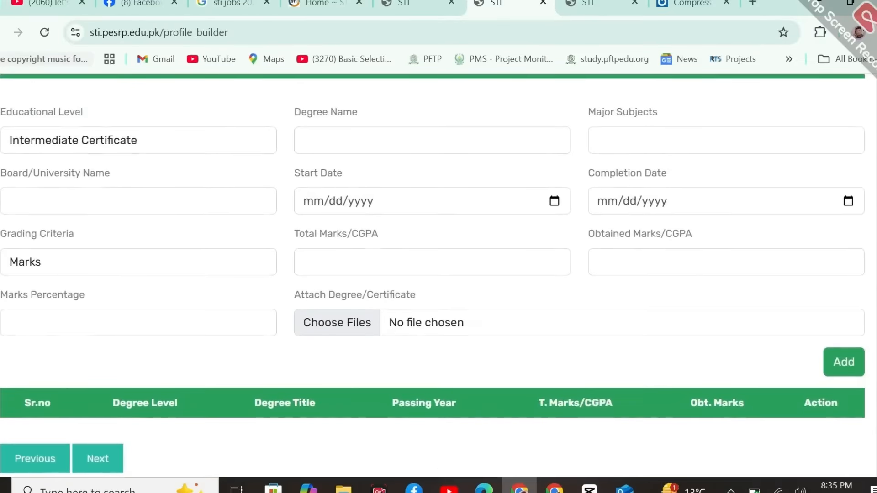
scroll(433, 279, down, 1)
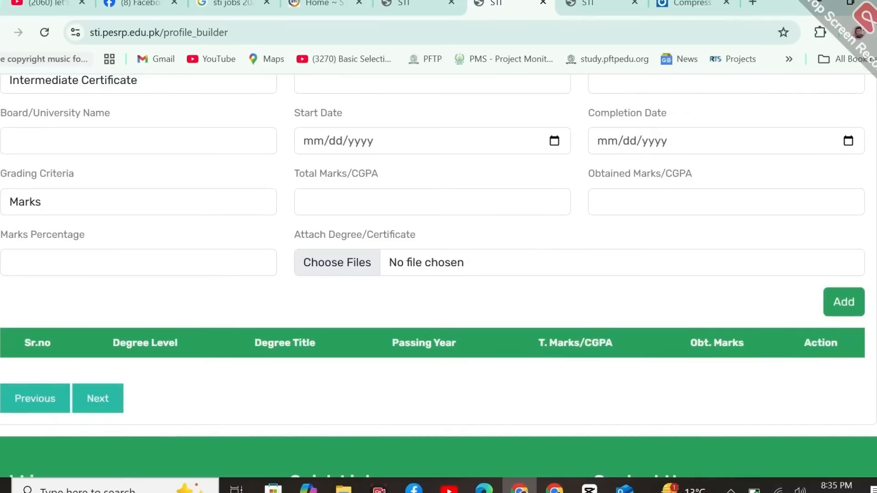
scroll(804, 297, up, 5)
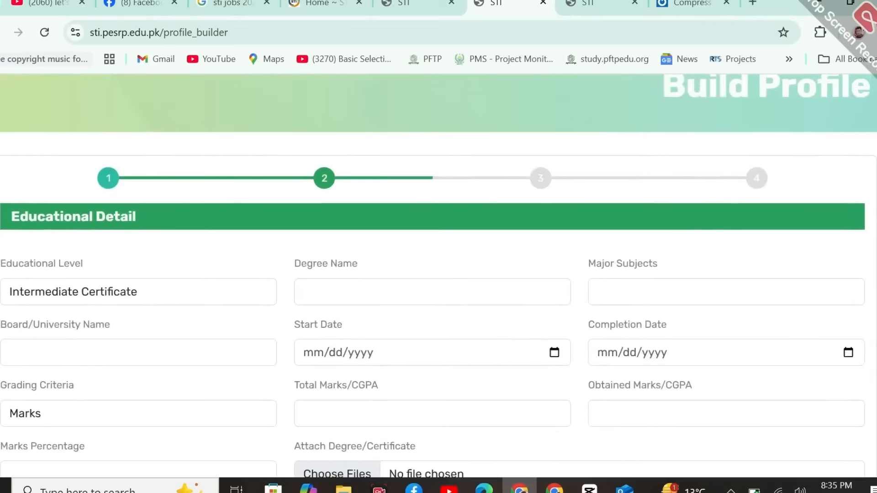
Step: Continue from Educational Detail to the Work Experience section of the profile
scroll(439, 274, down, 4)
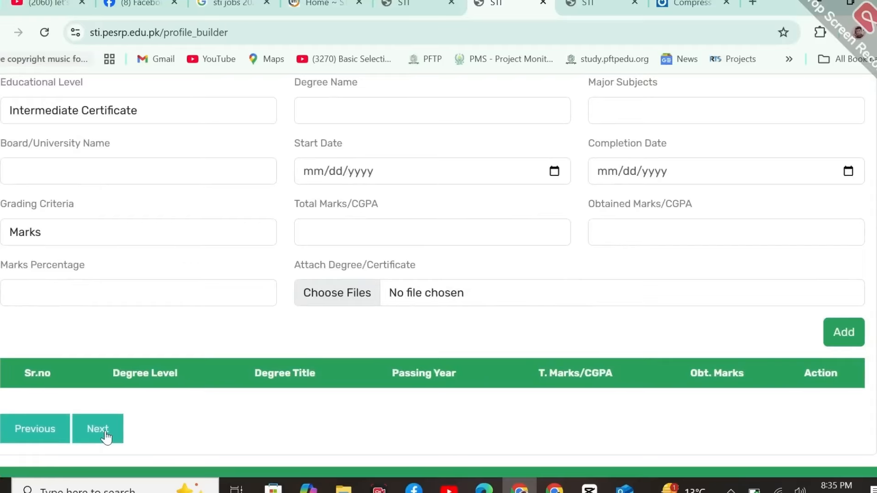
click(106, 436)
scroll(438, 274, up, 5)
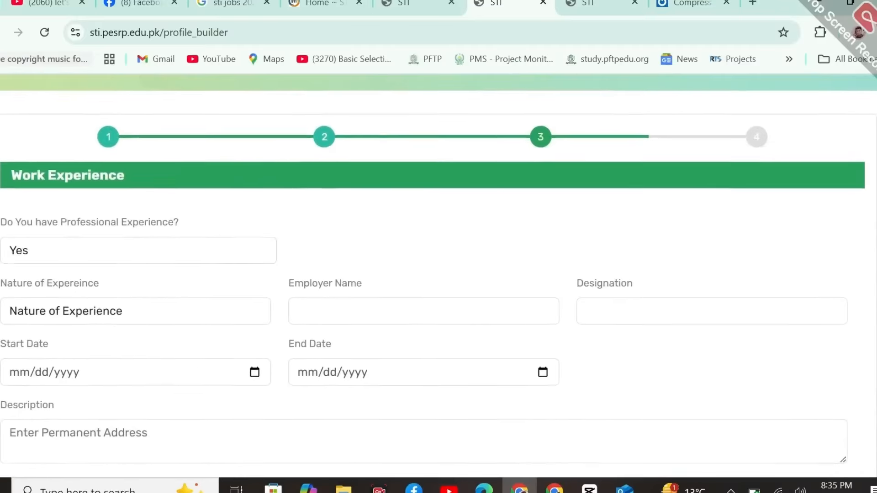
Step: Switch the professional experience answer to No and back to Yes
click(117, 266)
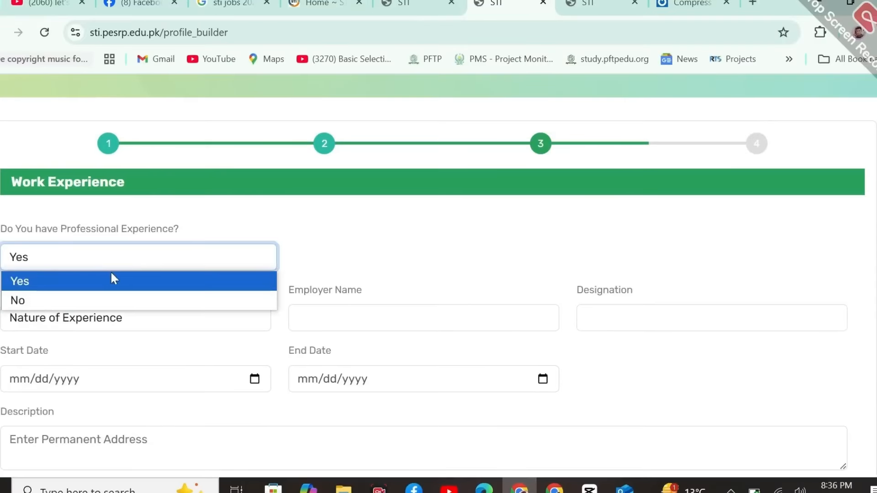
click(106, 298)
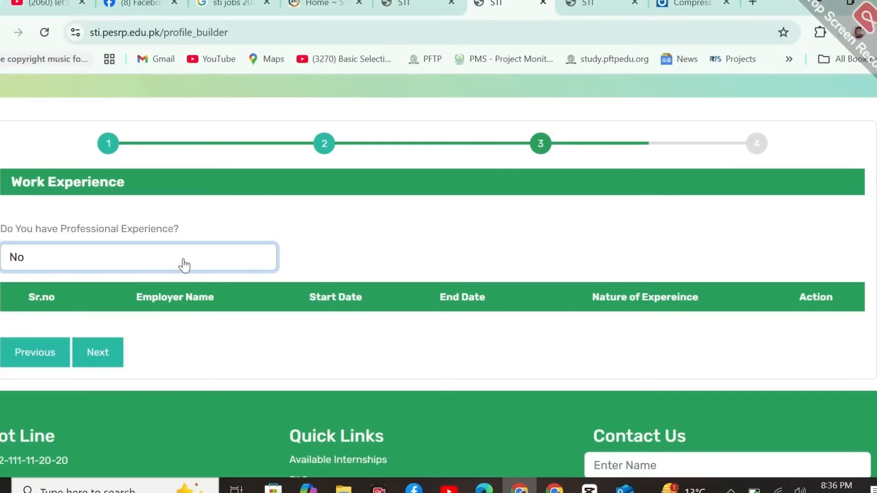
click(184, 264)
click(94, 280)
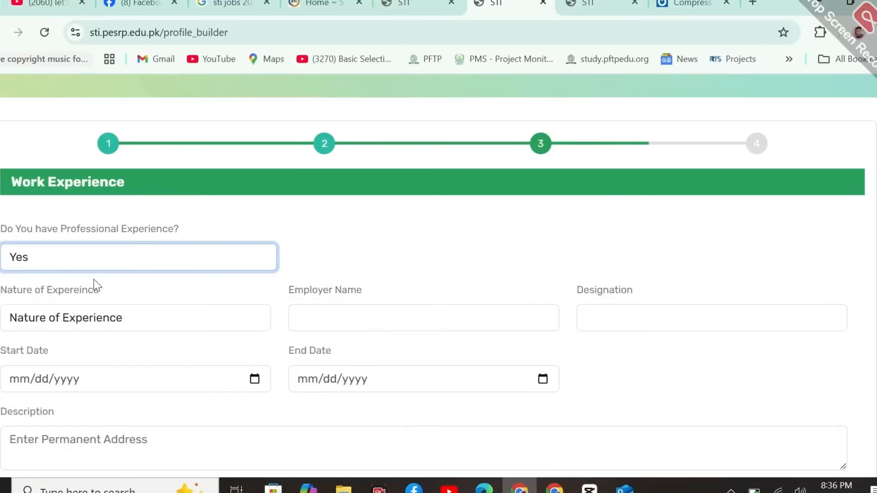
Step: Look at the Nature of Experience options in the Work Experience form without selecting one
scroll(374, 185, down, 1)
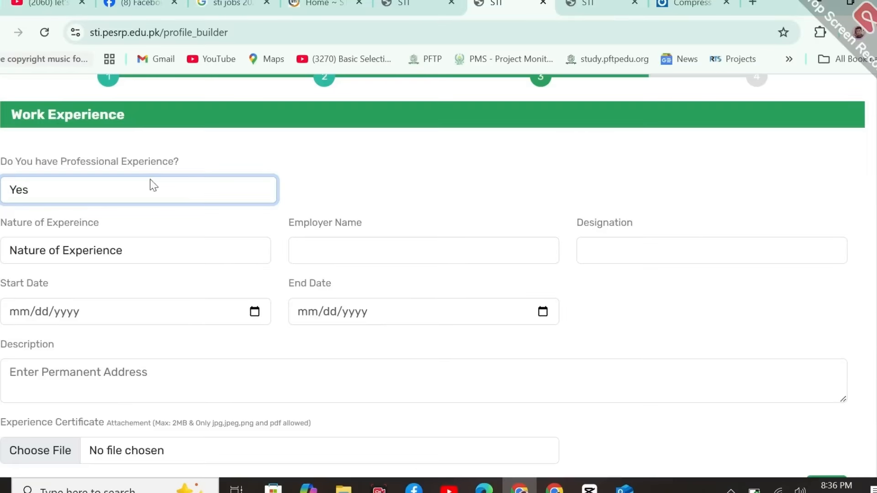
click(189, 257)
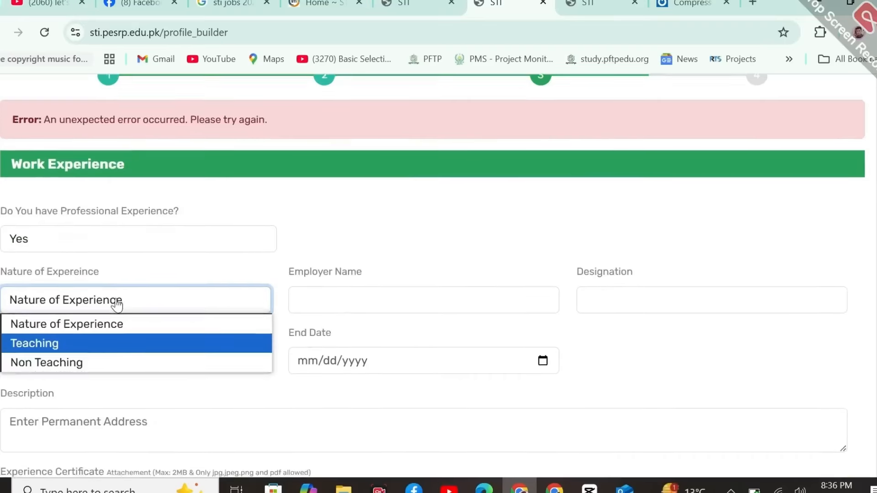
click(368, 207)
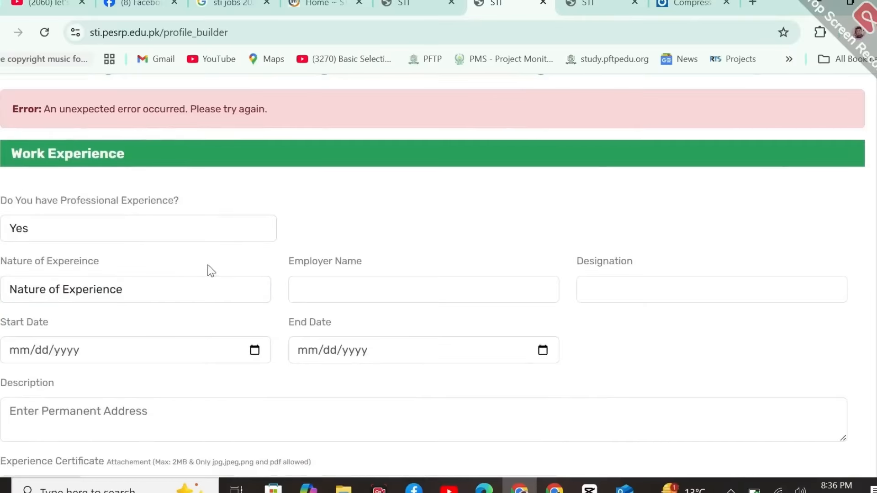
Step: Set the nature of experience to Non Teaching and look over the rest of the Work Experience form
click(158, 295)
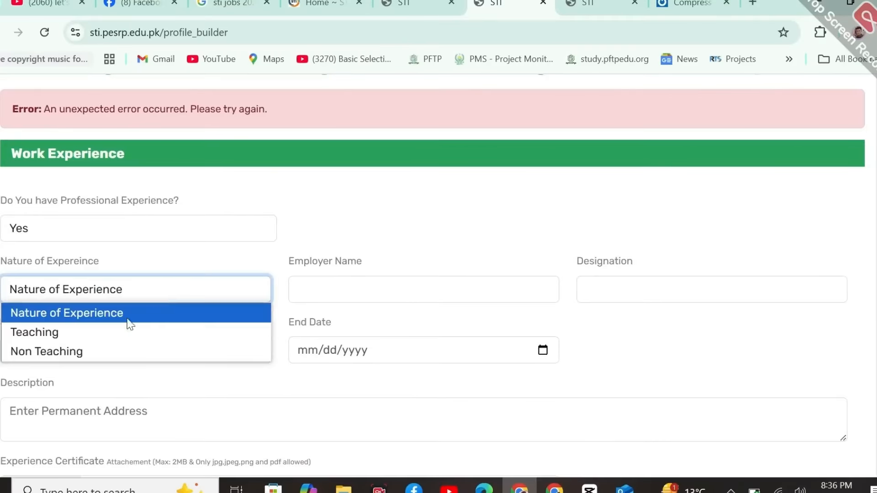
click(85, 350)
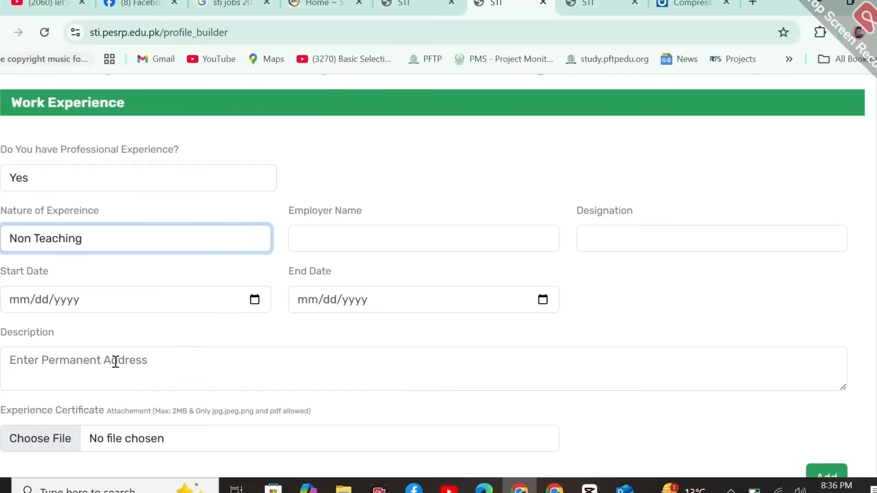
scroll(676, 313, down, 3)
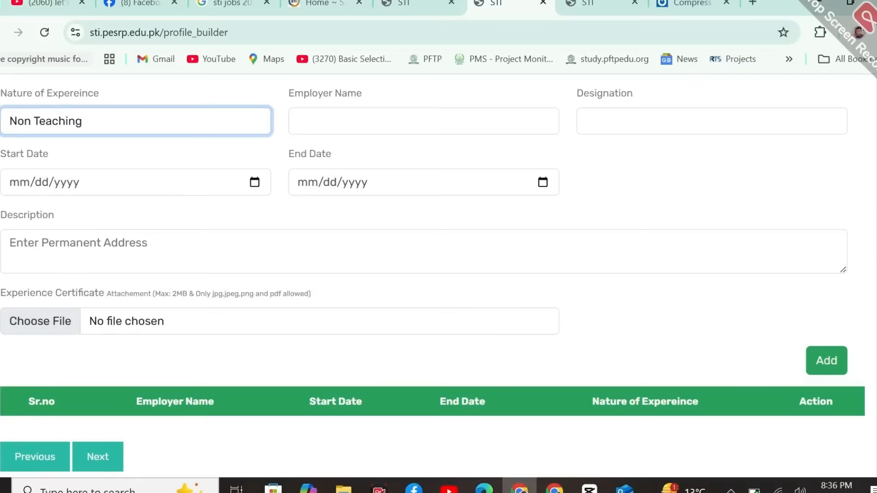
Step: Answer No to having professional experience and continue to the Professional Qualification section
scroll(848, 252, up, 5)
click(225, 281)
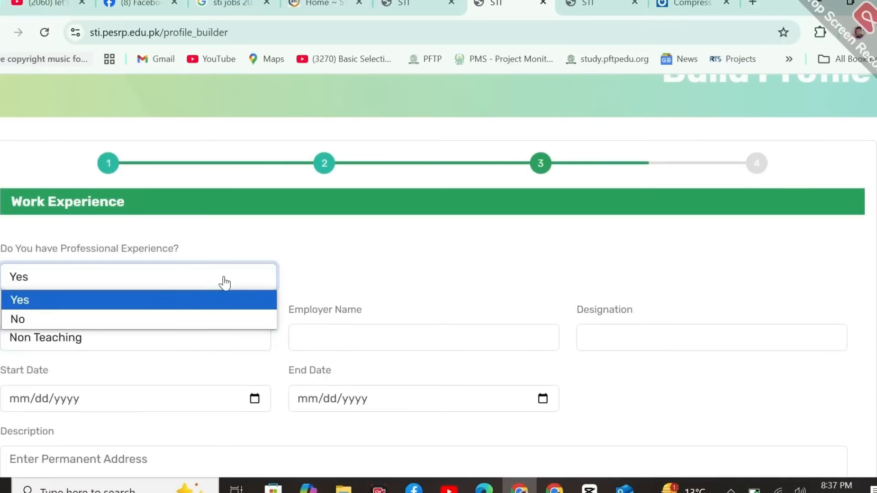
click(158, 324)
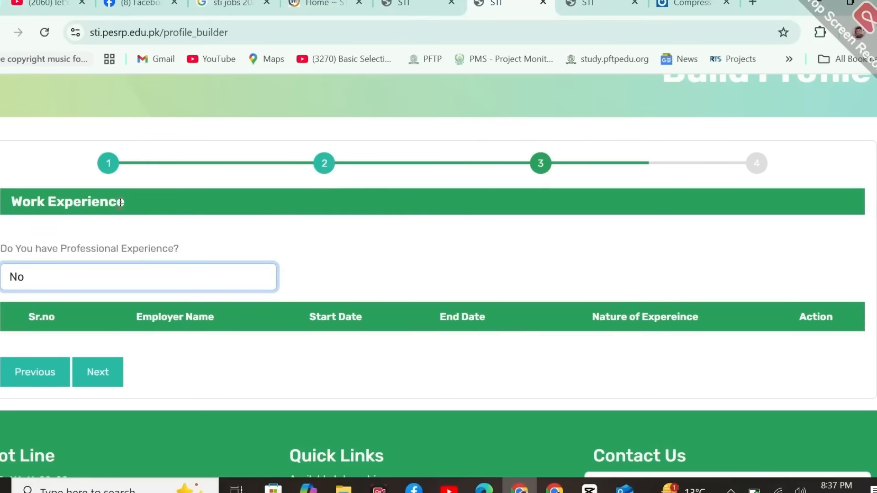
click(108, 377)
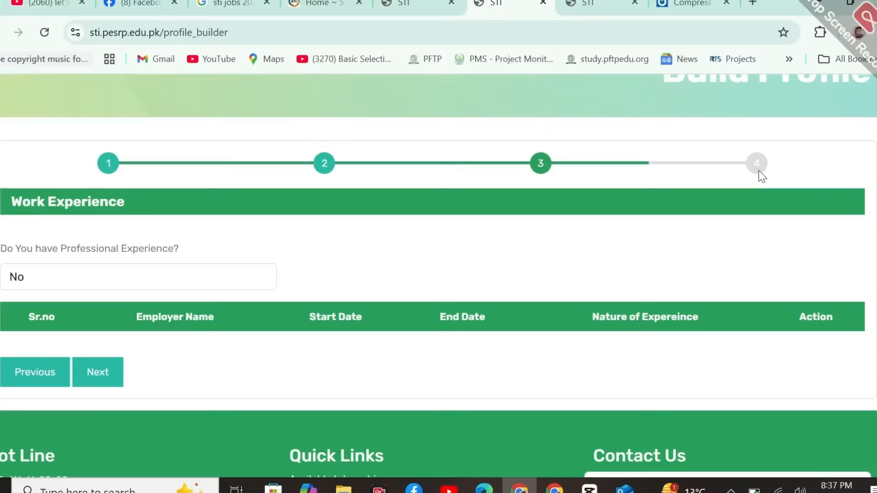
click(102, 380)
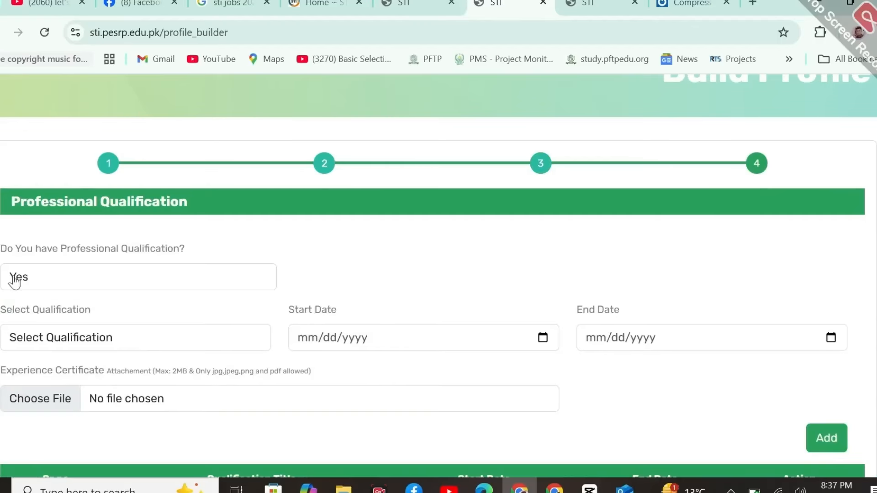
Step: Keep Yes as the professional qualification answer and select B.Ed as the qualification
click(137, 281)
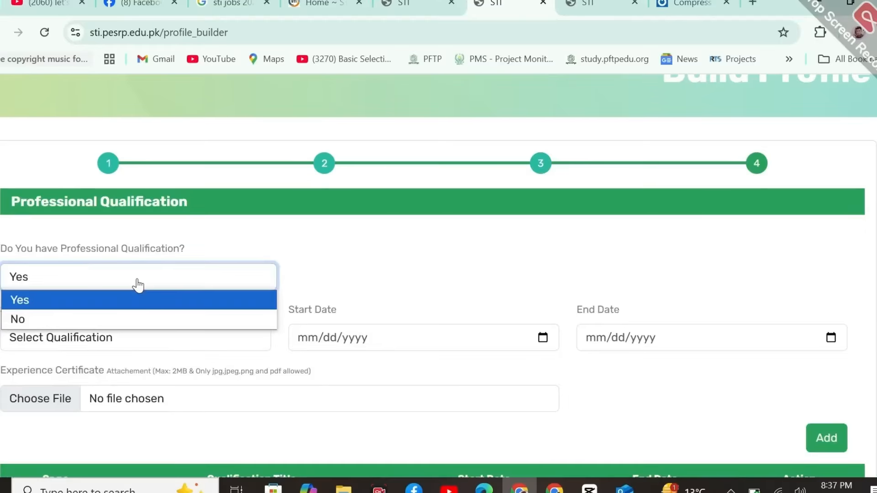
click(81, 306)
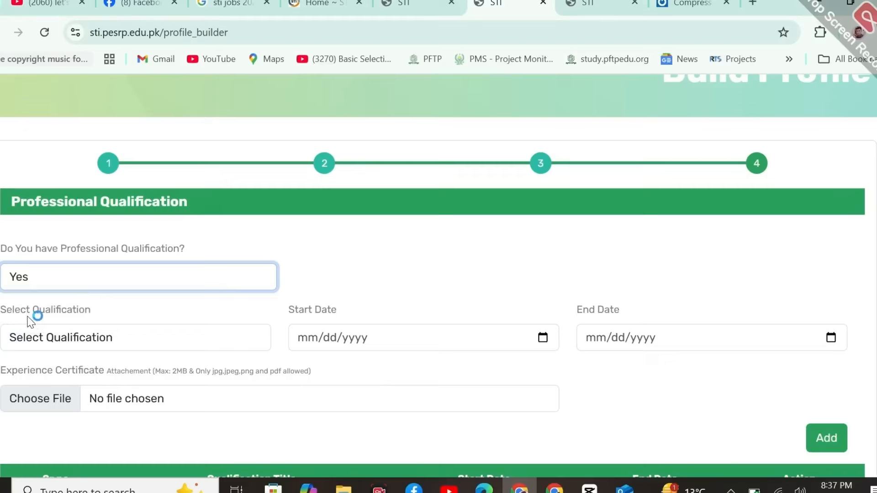
click(73, 338)
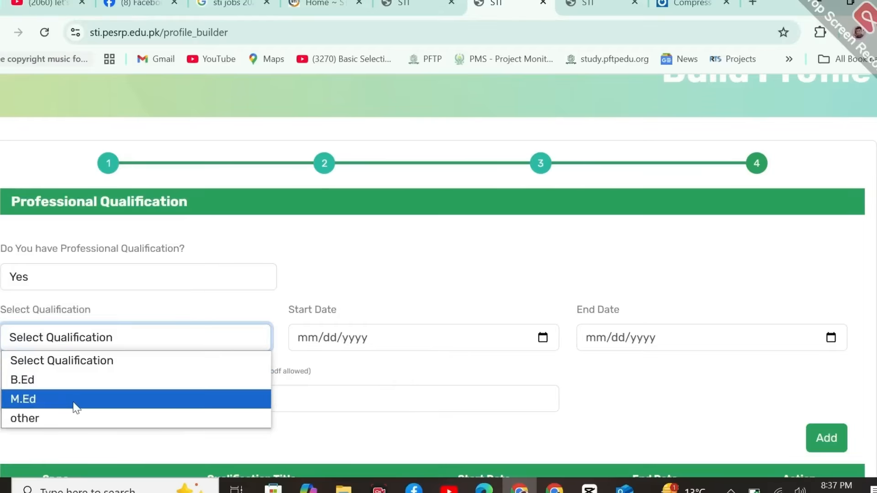
click(52, 392)
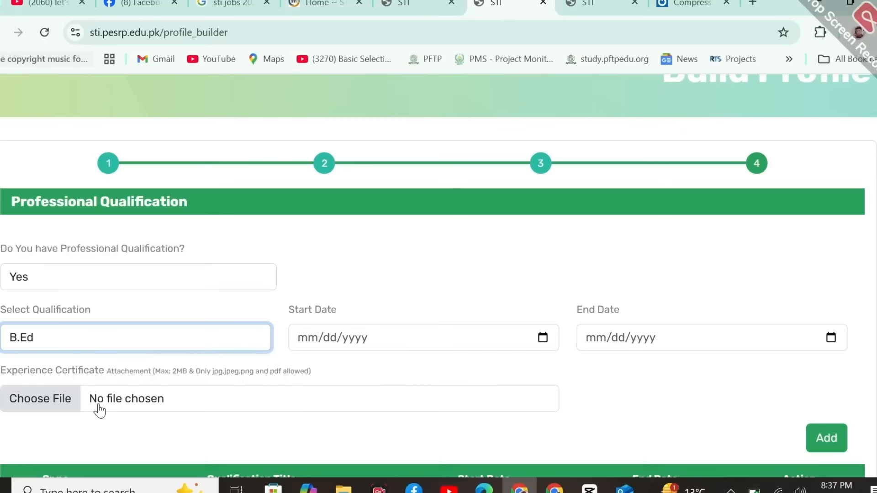
Step: Submit the profile from the Professional Qualification section and get to the View Profile page
scroll(47, 207, down, 3)
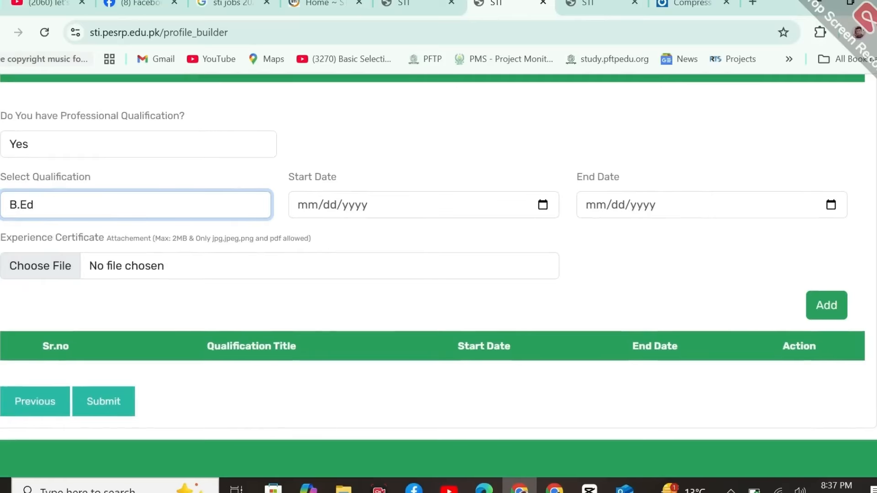
scroll(277, 280, down, 1)
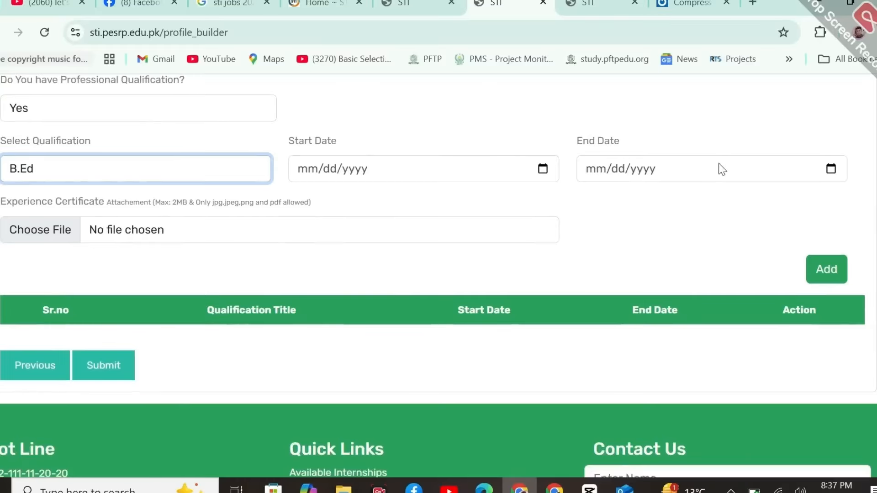
click(109, 378)
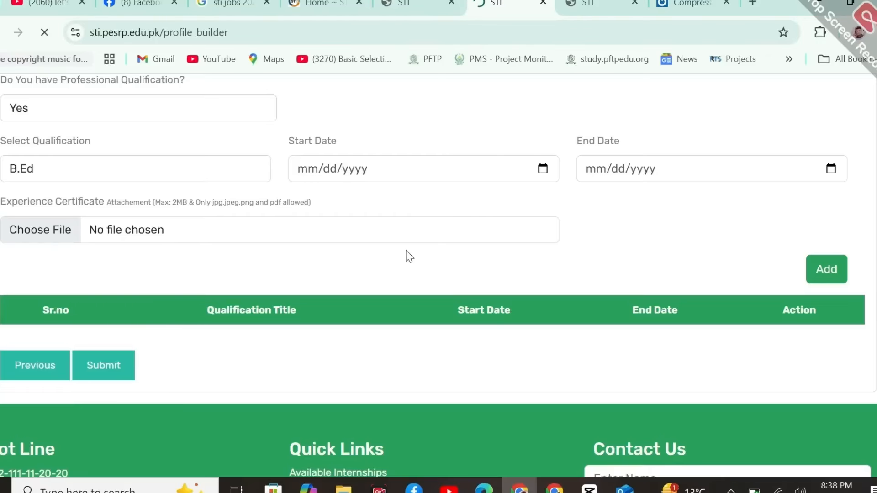
scroll(438, 276, up, 3)
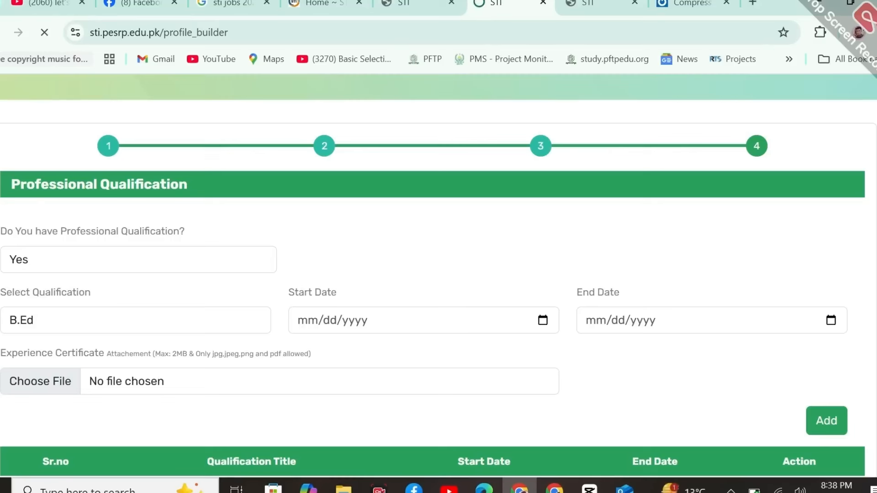
click(217, 264)
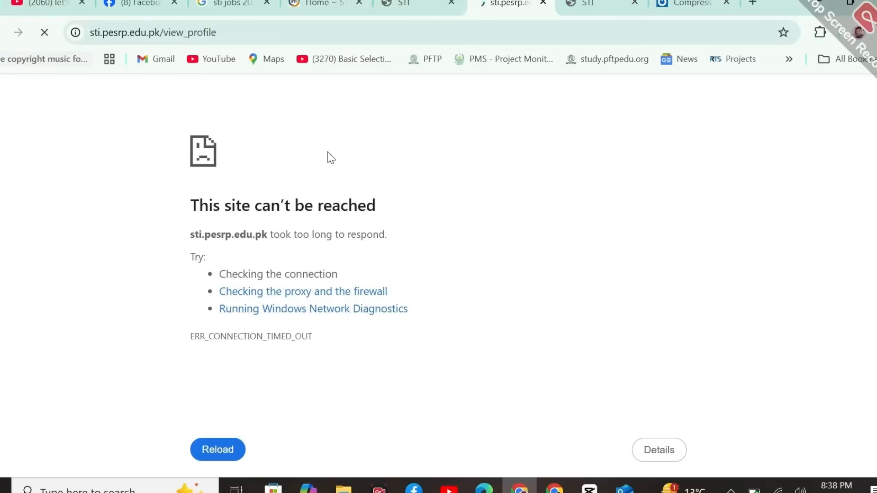
click(589, 4)
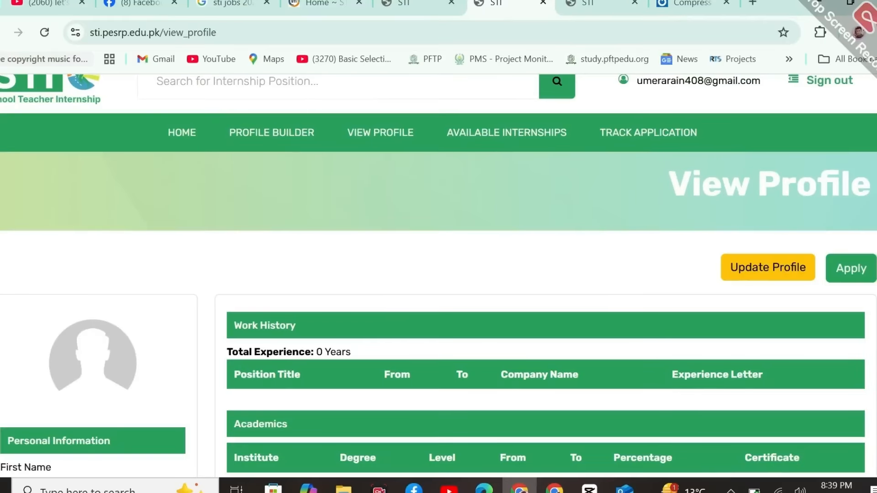
Step: Review the Work History, Academics and Personal Information sections on the View Profile page
scroll(1, 194, down, 5)
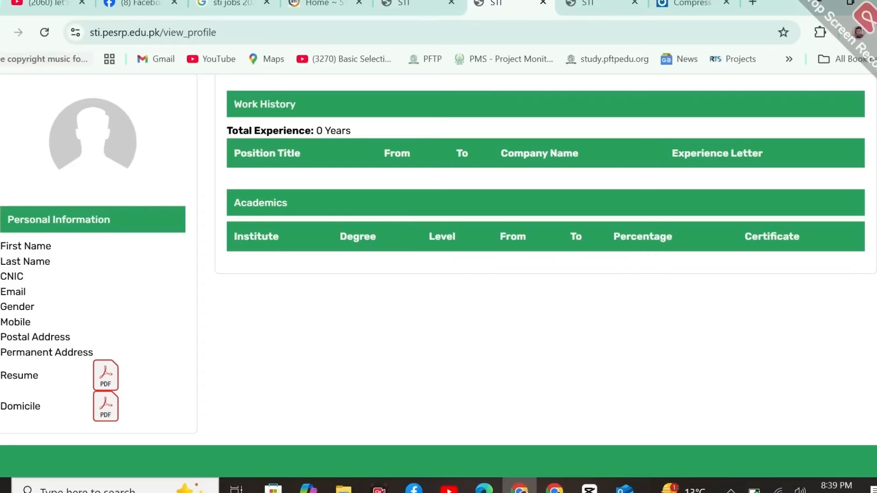
scroll(234, 274, up, 4)
scroll(234, 309, down, 2)
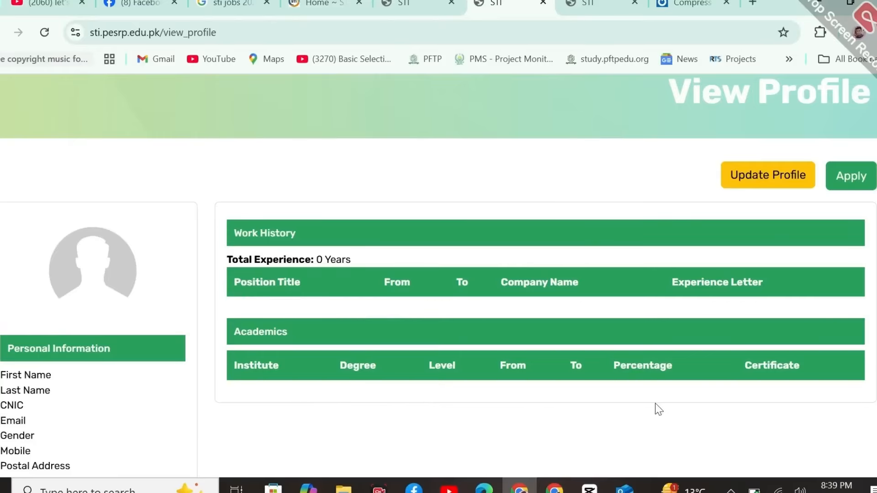
scroll(438, 274, down, 1)
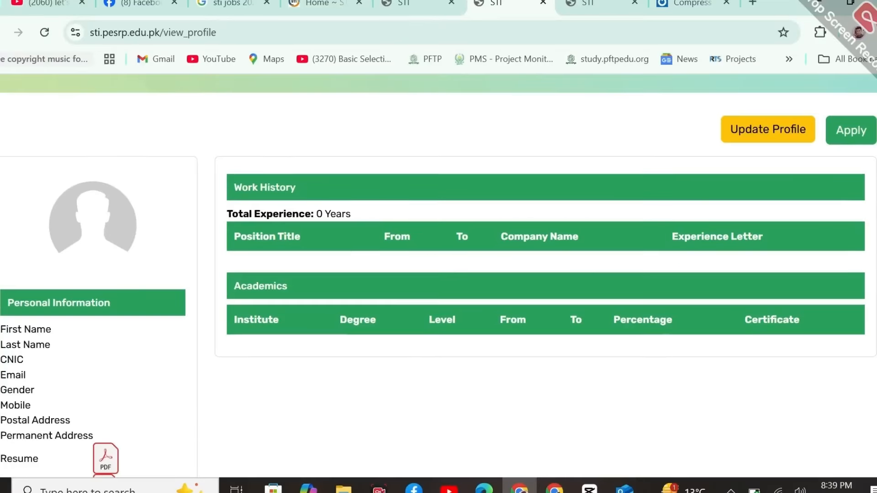
Step: Open the Update Profile form in a separate tab and look through its personal information and address fields
right_click(758, 143)
click(707, 158)
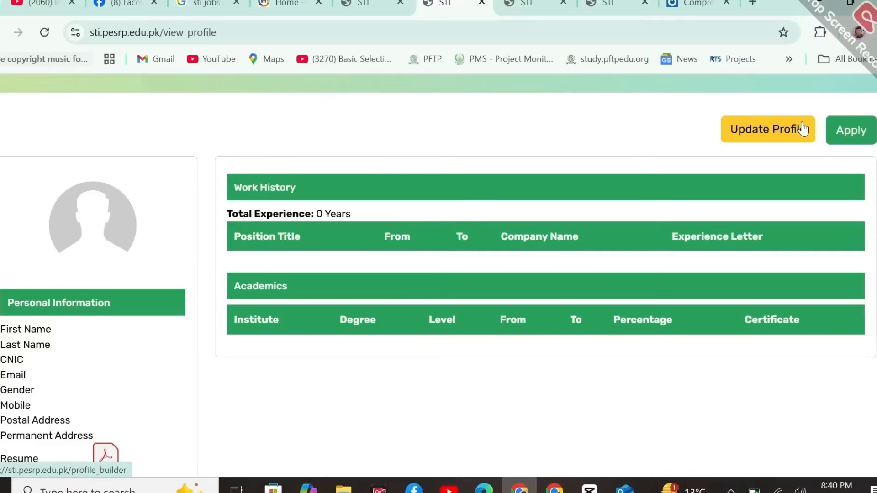
click(802, 129)
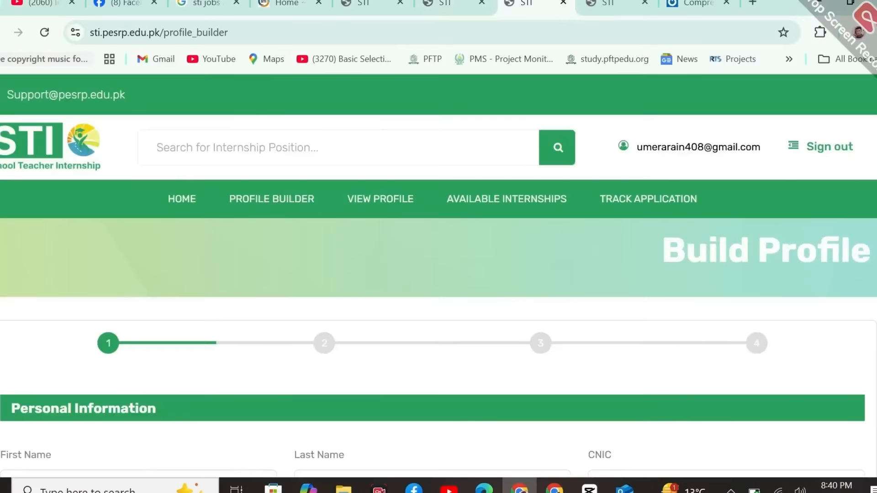
click(453, 3)
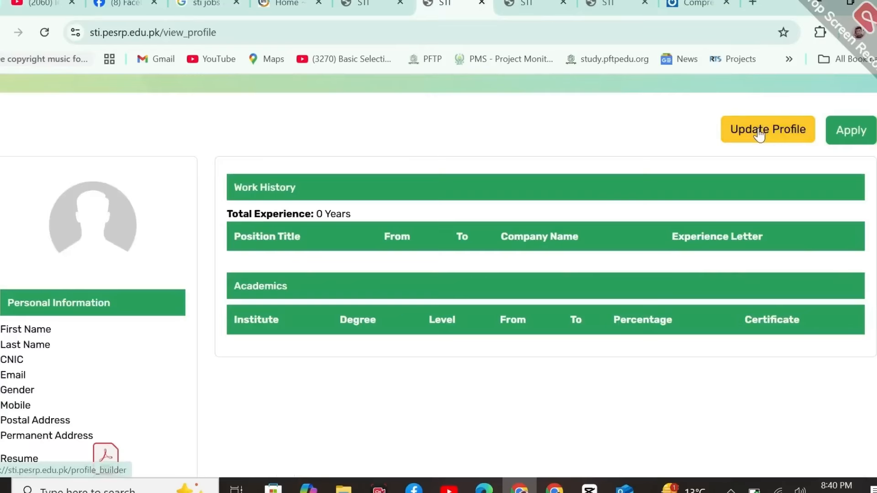
click(572, 7)
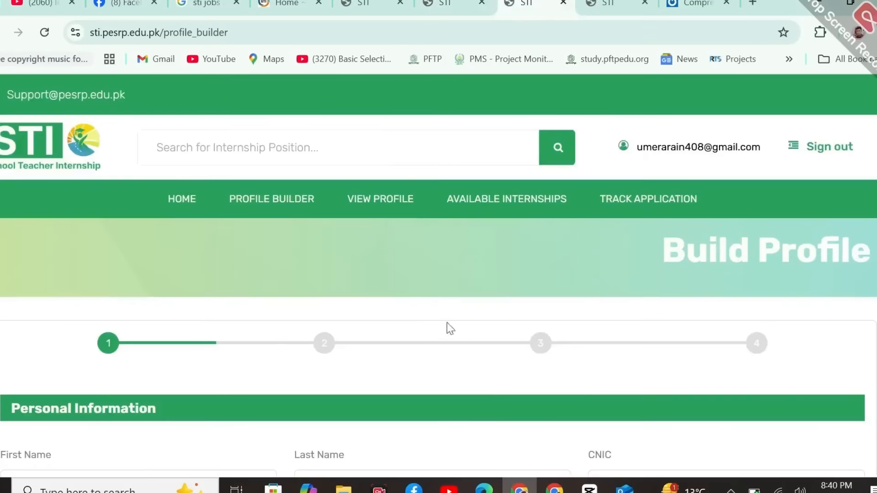
scroll(865, 401, down, 20)
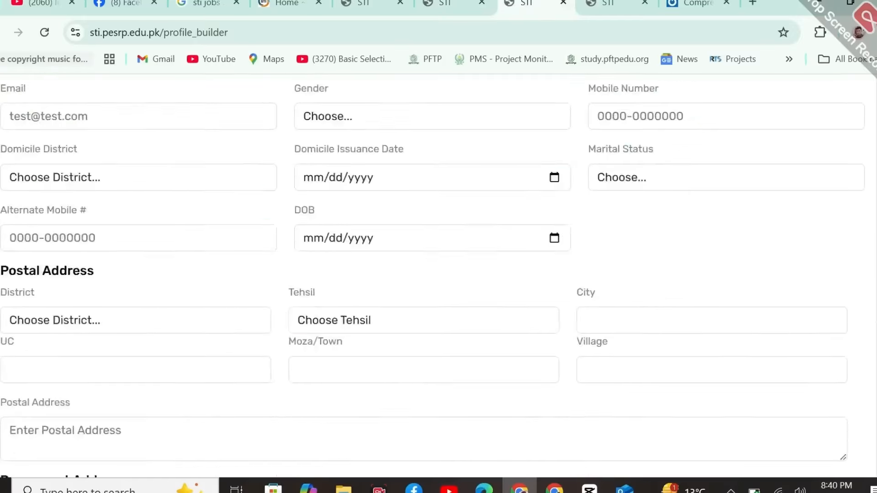
scroll(866, 401, up, 20)
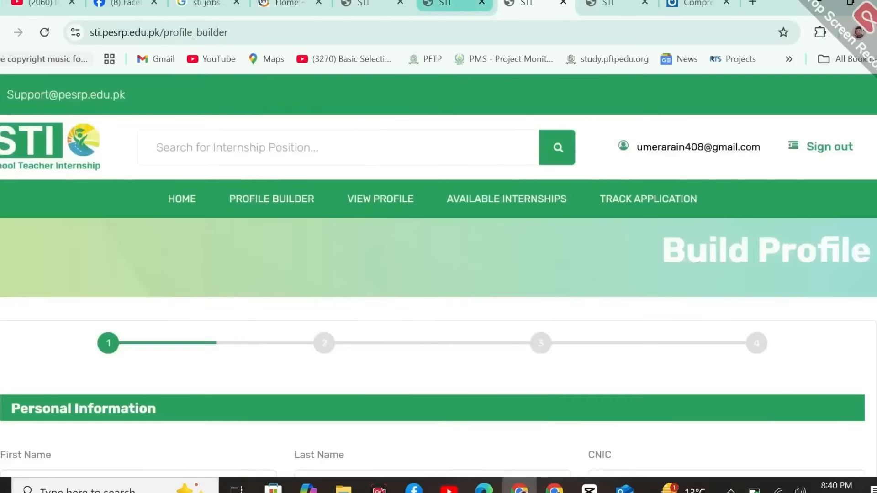
Step: Try the Apply option on the View Profile page, and return to go over the profile details again
click(453, 2)
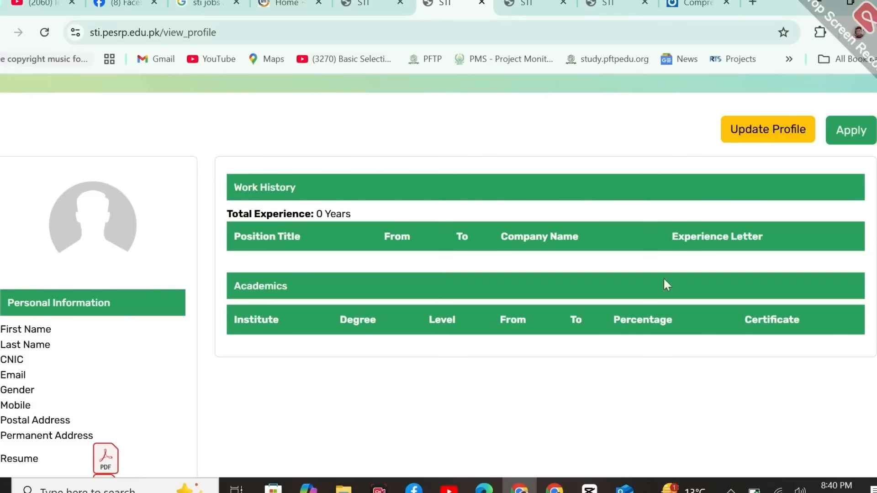
click(852, 136)
scroll(461, 263, up, 4)
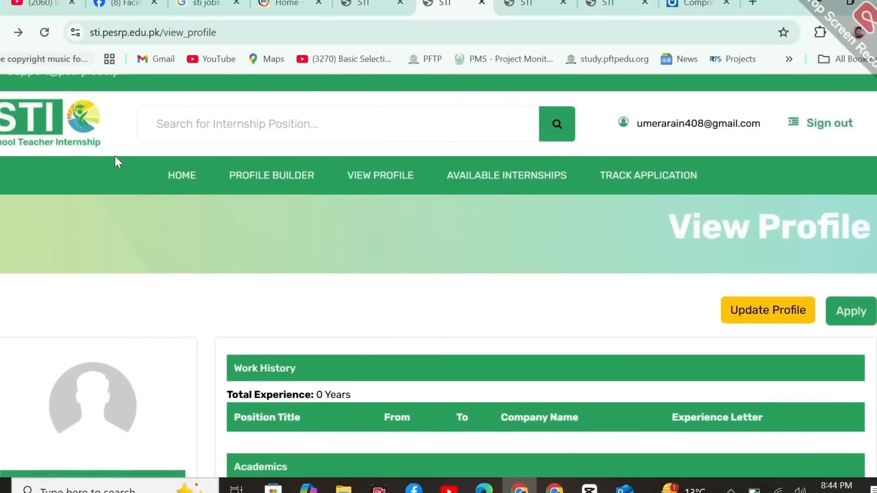
scroll(439, 274, down, 5)
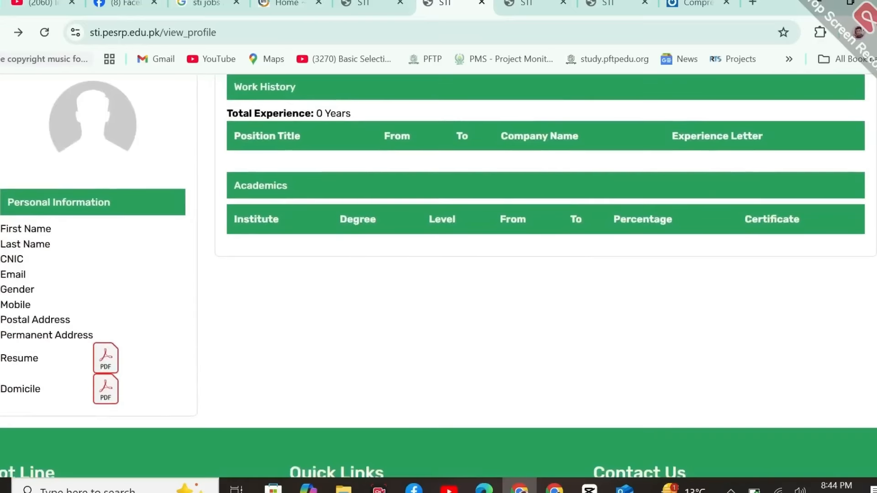
scroll(438, 274, down, 2)
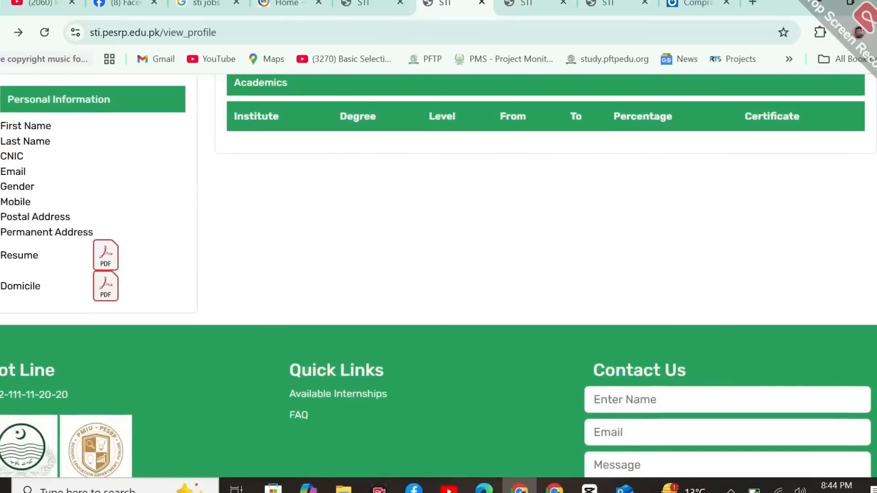
scroll(438, 274, up, 8)
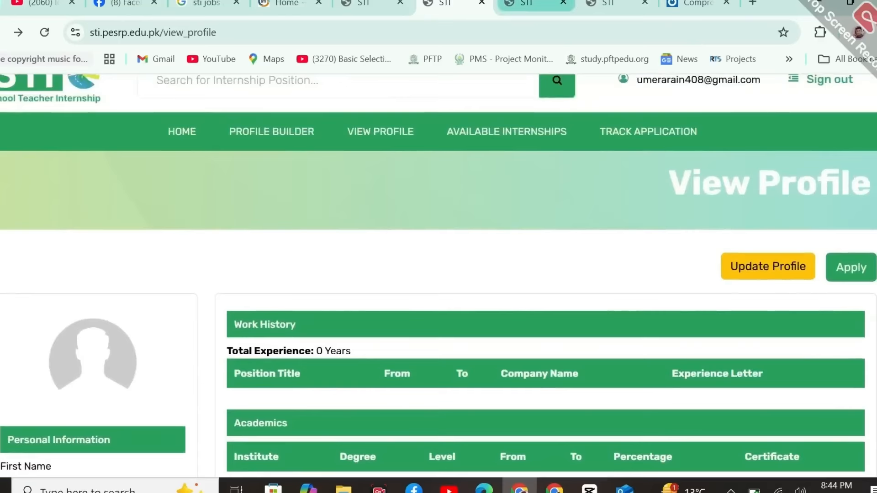
Step: Check the photo, resume and domicile upload fields in the profile builder and visit the 2 MB image compressor page, dismissing its ad
click(525, 4)
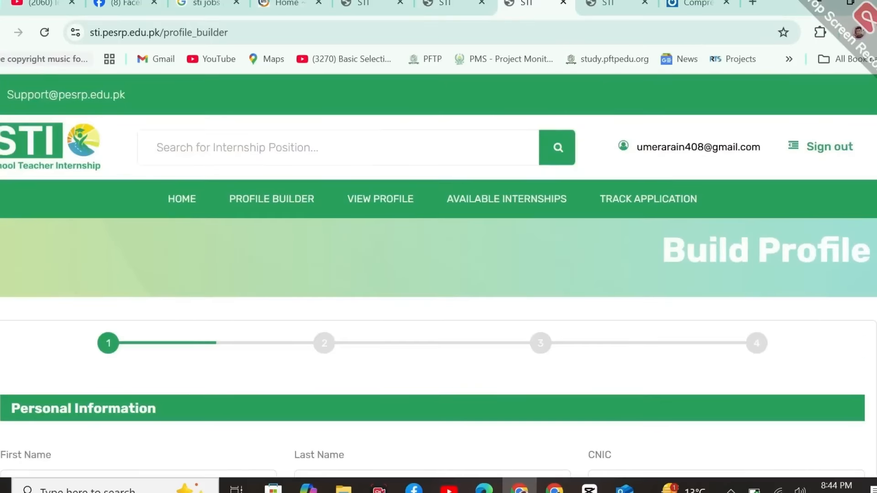
scroll(438, 274, down, 15)
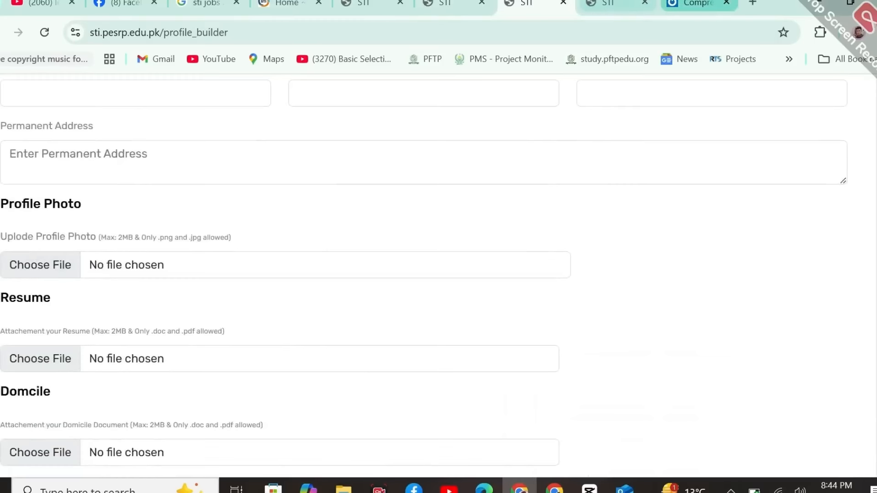
click(696, 5)
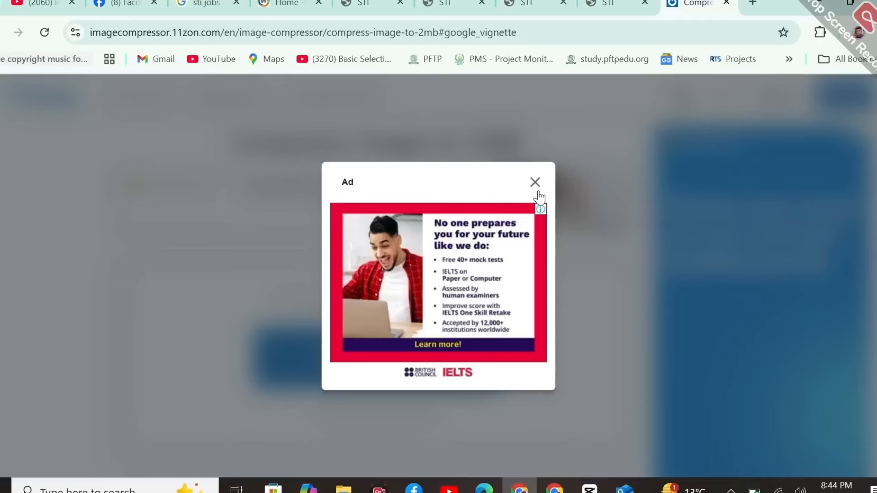
click(534, 182)
click(530, 6)
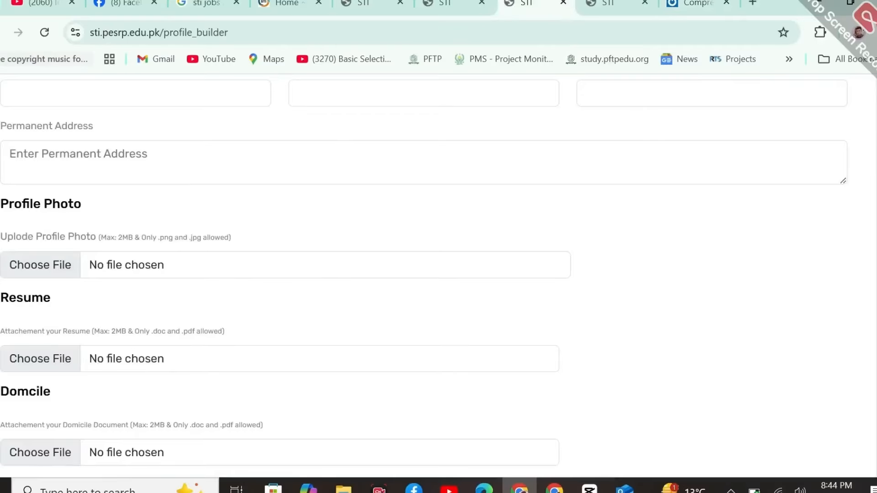
scroll(310, 320, up, 15)
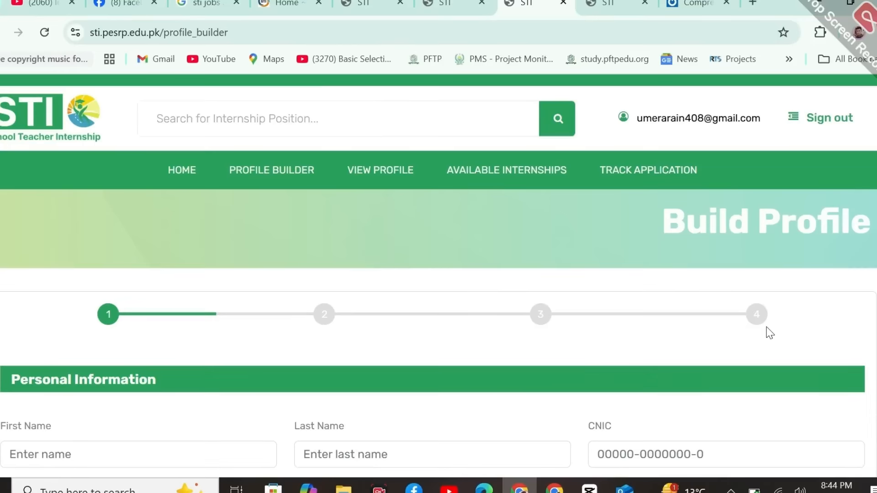
Step: Switch from the STI portal to the presenter's YouTube channel page
click(658, 183)
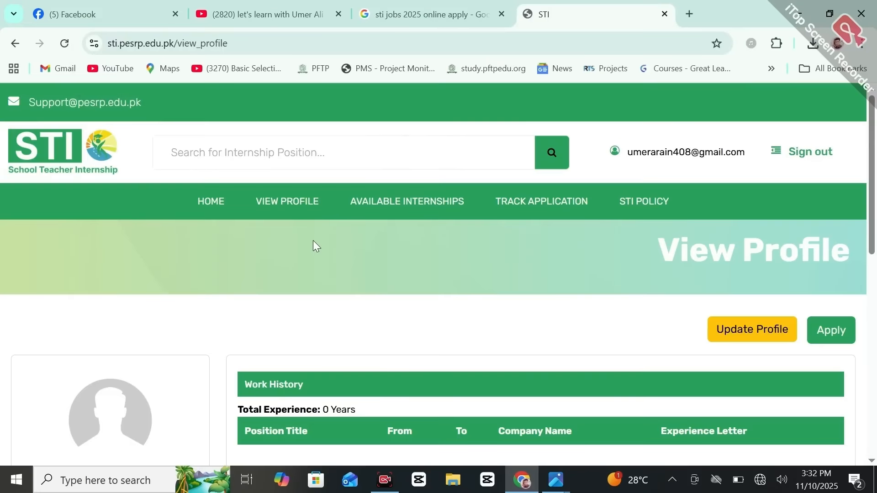
click(254, 6)
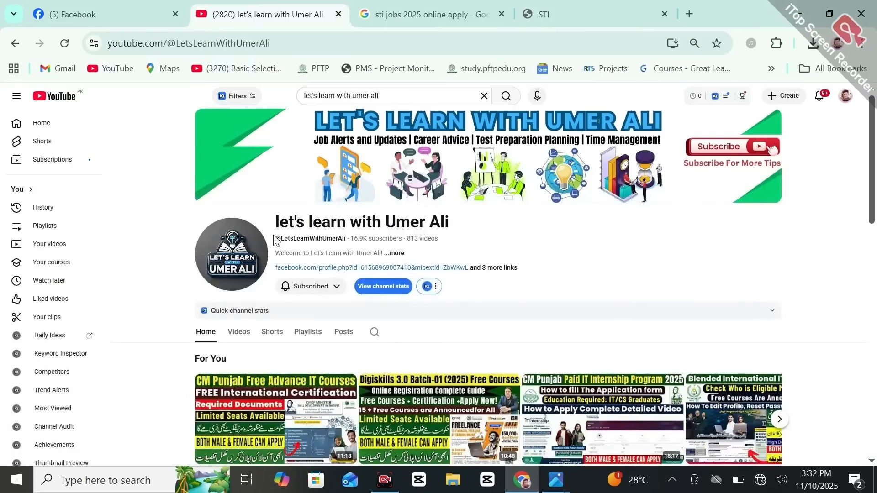